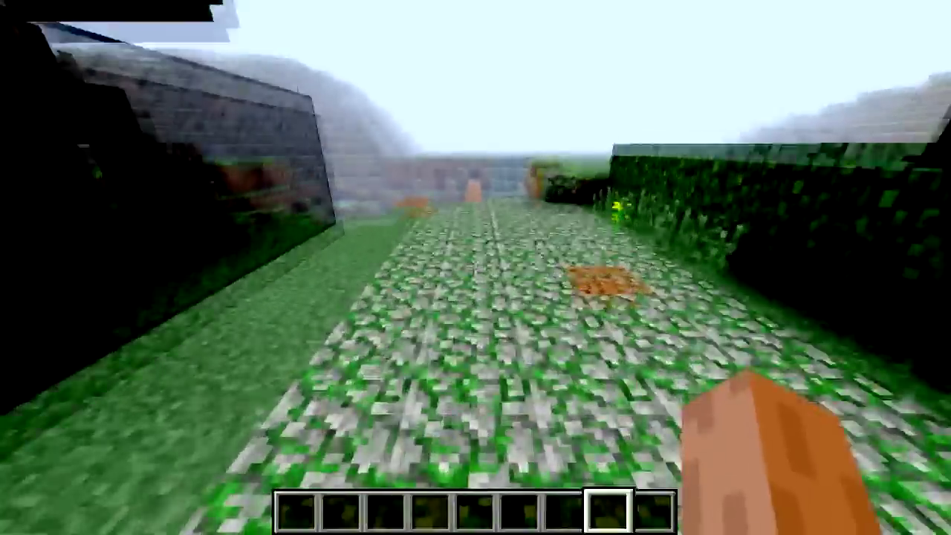
Walk forward along the mossy cobblestone path and place a stone block on the grass along its edge
key(w)
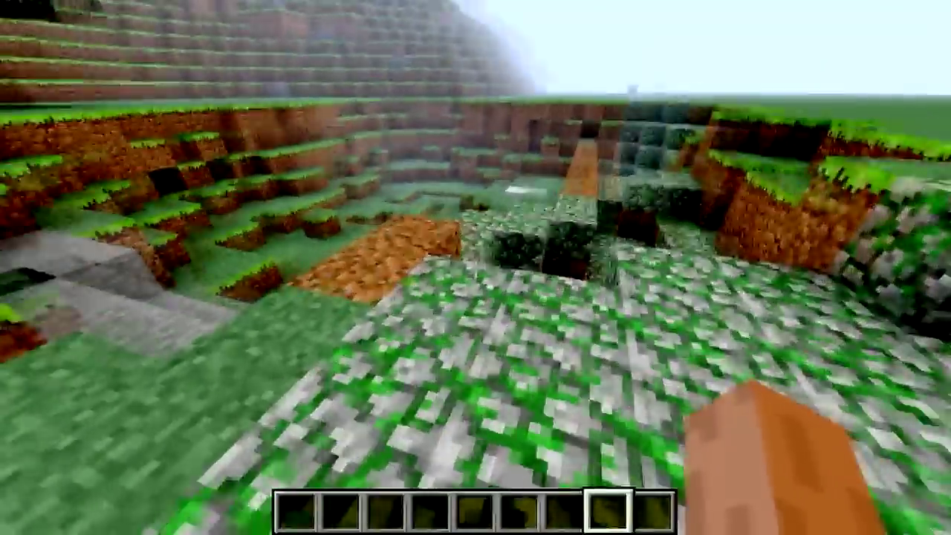
key(w)
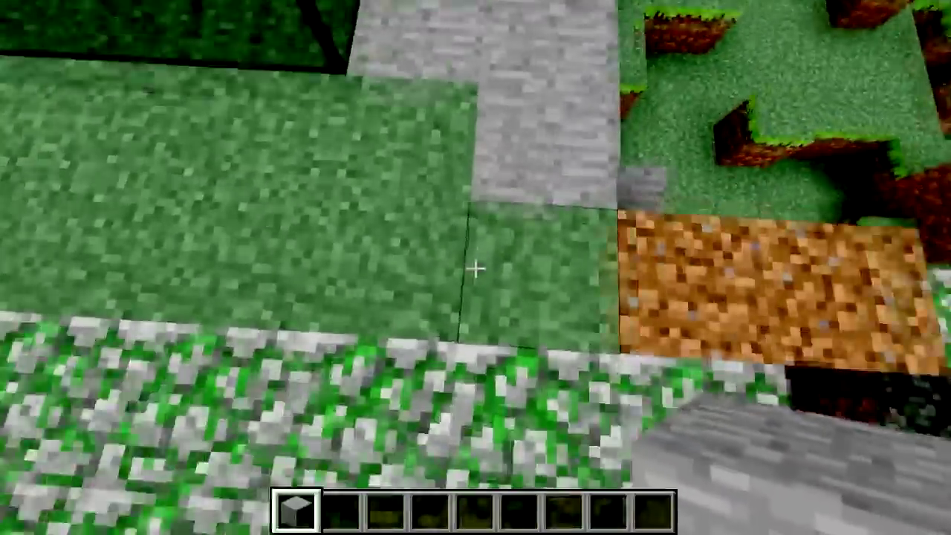
right_click(475, 268)
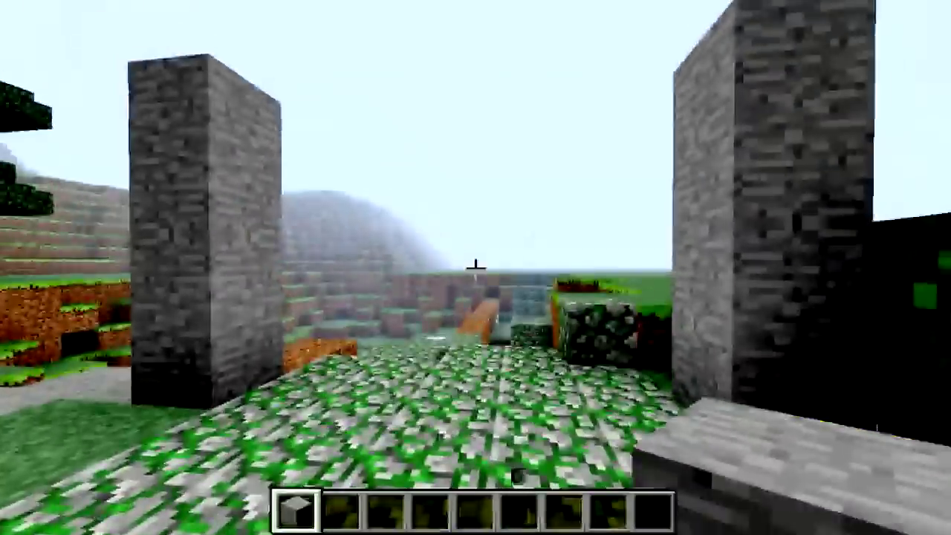
Add the black block from the Construcción inventory to the second hotbar slot and hold it
key(e)
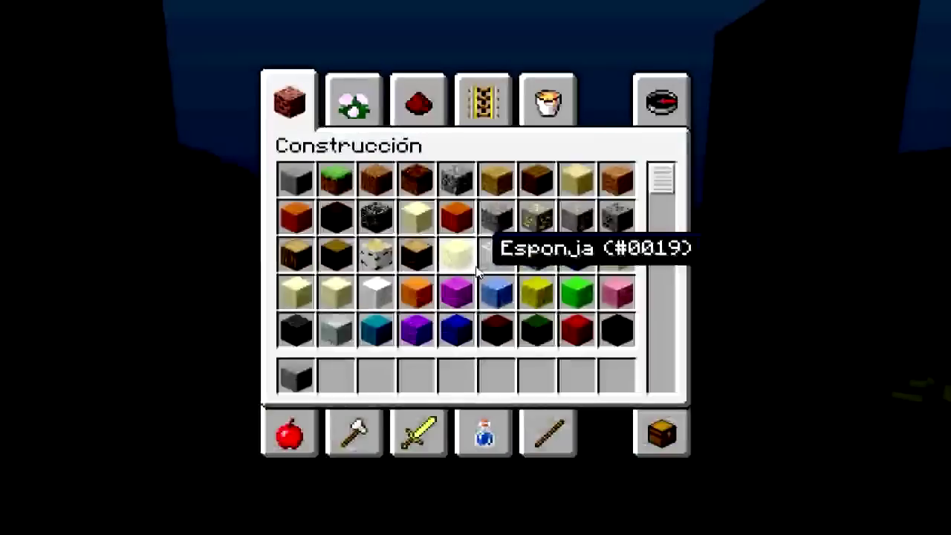
click(617, 329)
click(338, 373)
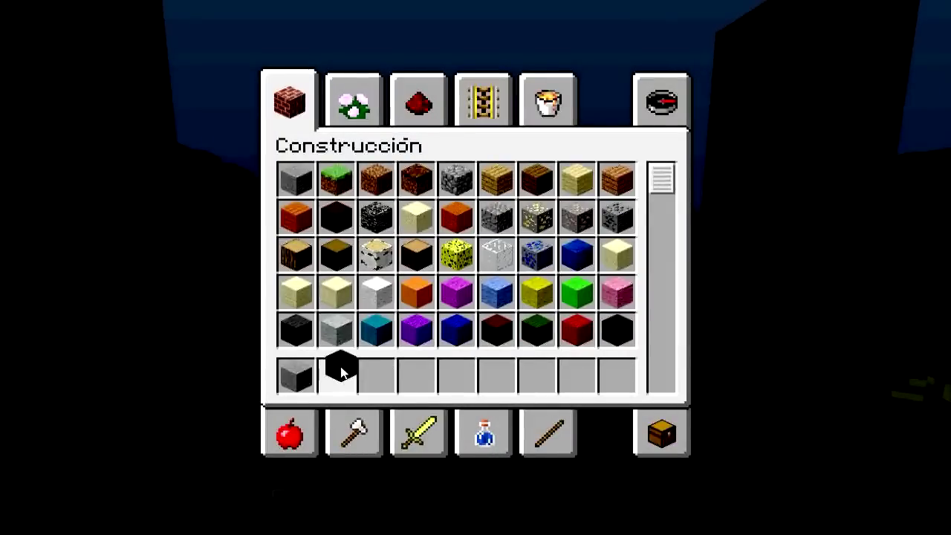
key(e)
key(2)
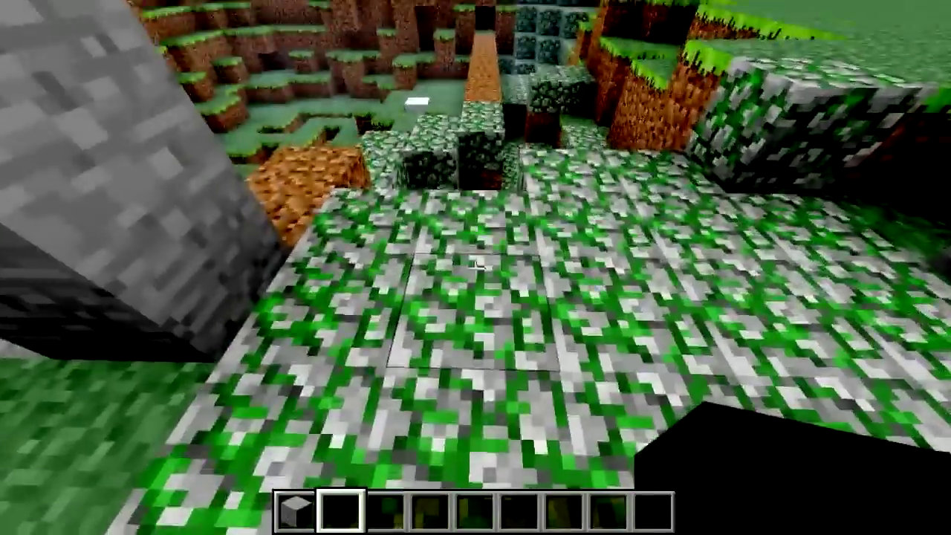
Place black blocks on the mossy cobblestone path between the two stone pillars
right_click(476, 267)
right_click(476, 268)
right_click(475, 268)
right_click(475, 267)
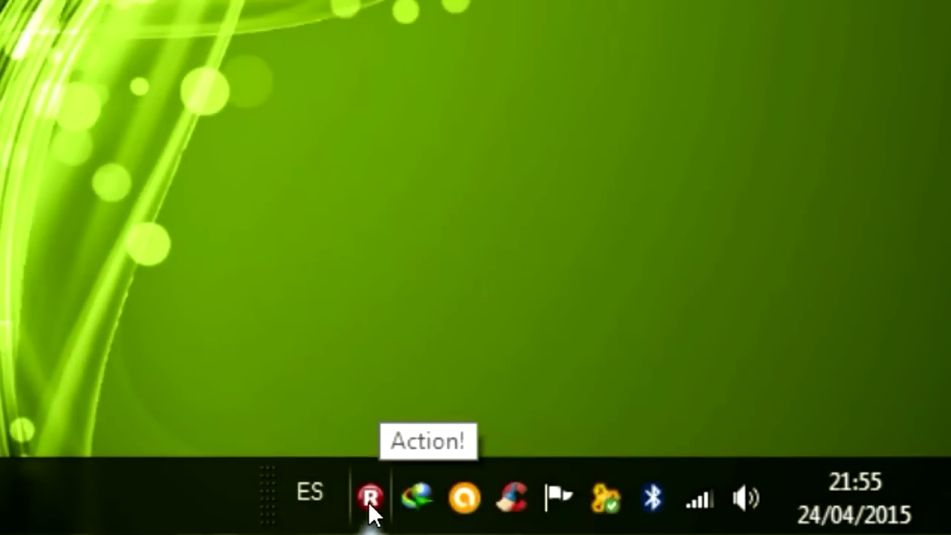
Exit Internet Download Manager running in the background
right_click(396, 509)
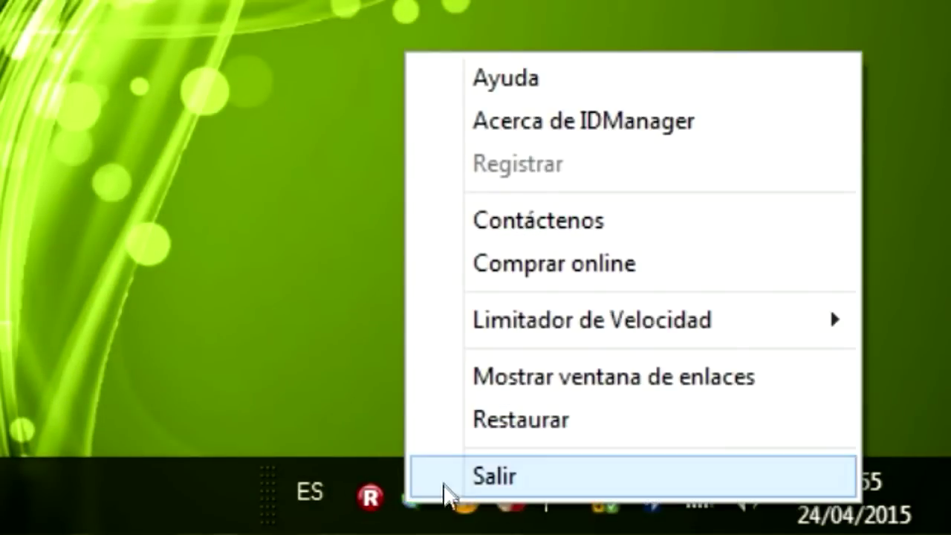
click(463, 477)
Disable the Avast shields for 1 hour and close the CCleaner background program
right_click(464, 496)
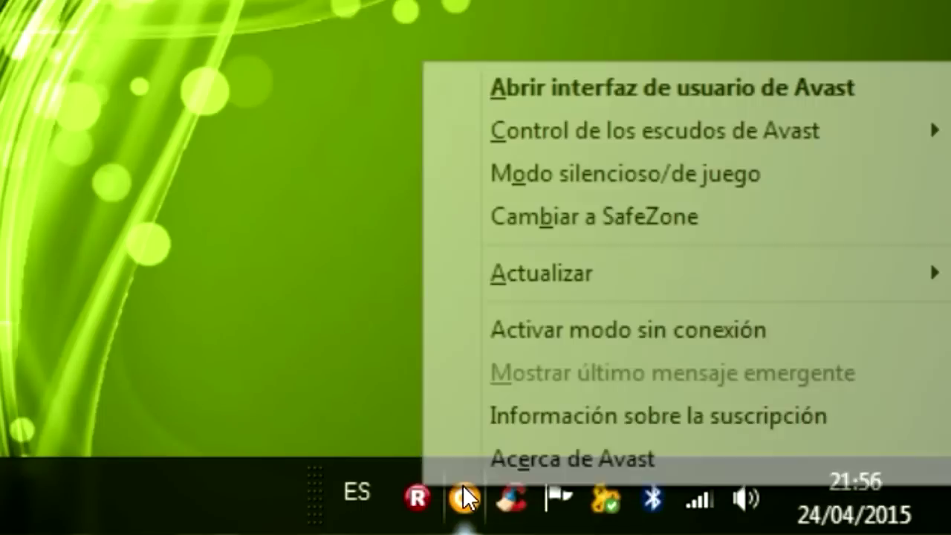
mouse_move(681, 128)
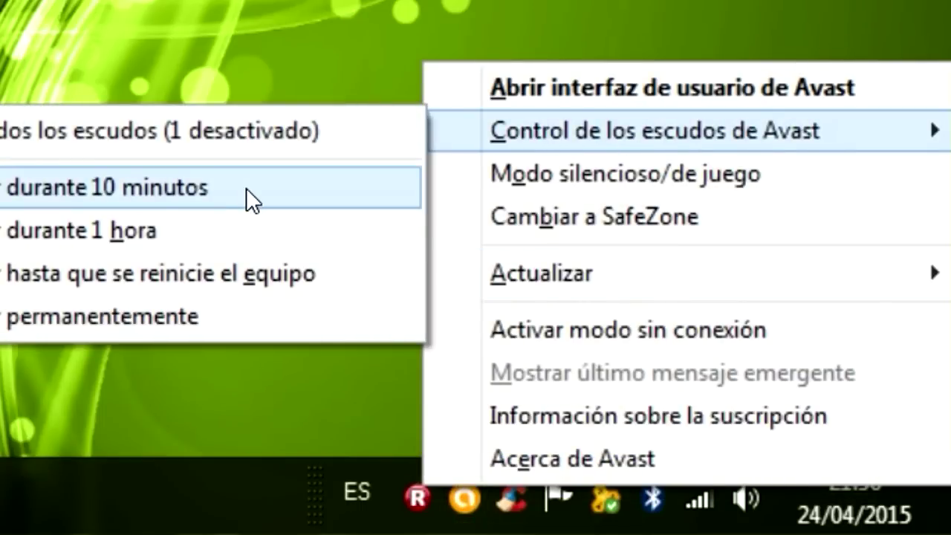
click(253, 217)
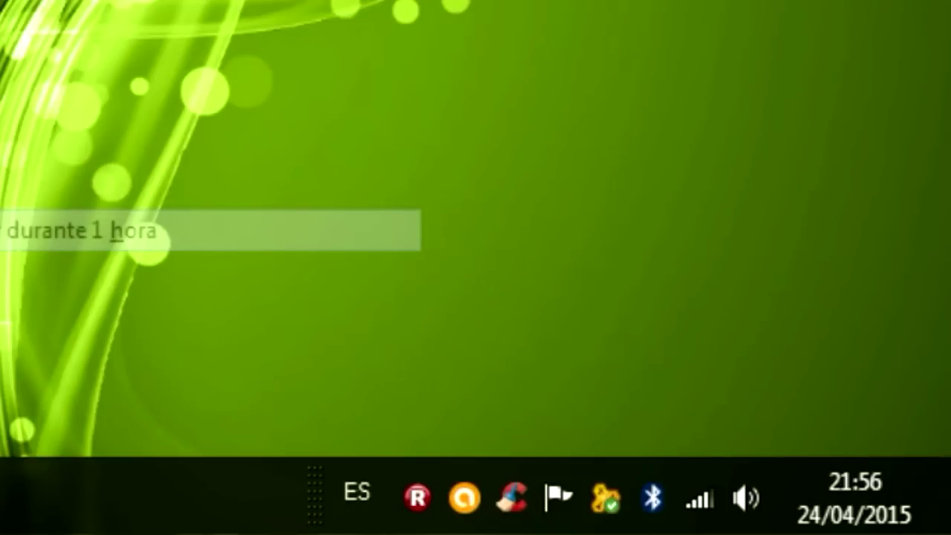
right_click(502, 493)
click(816, 486)
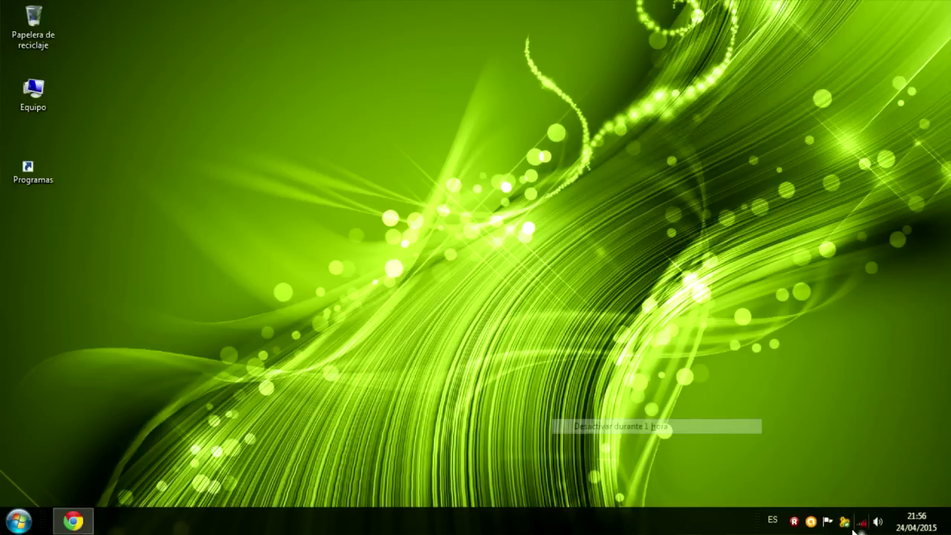
Examine the running applications, processes and system performance in the Windows Task Manager, and close it
right_click(377, 519)
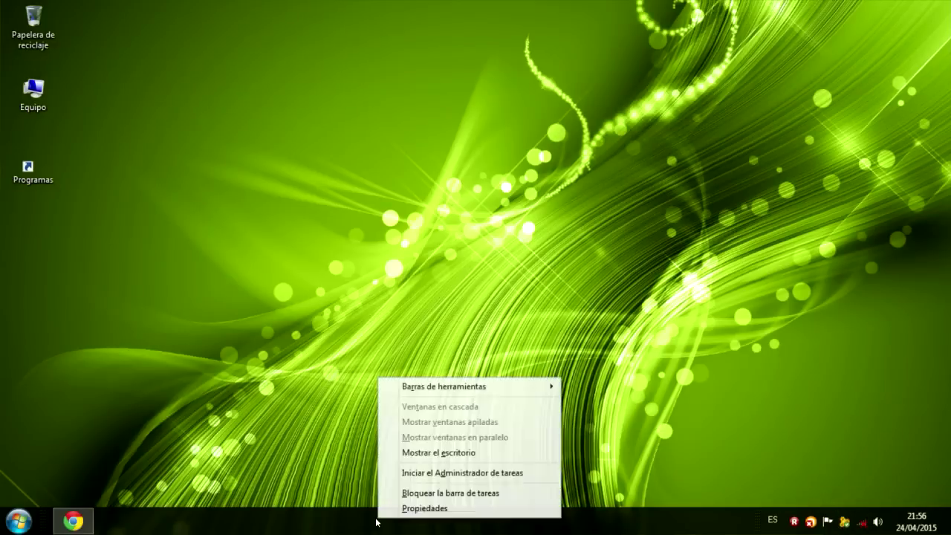
click(411, 473)
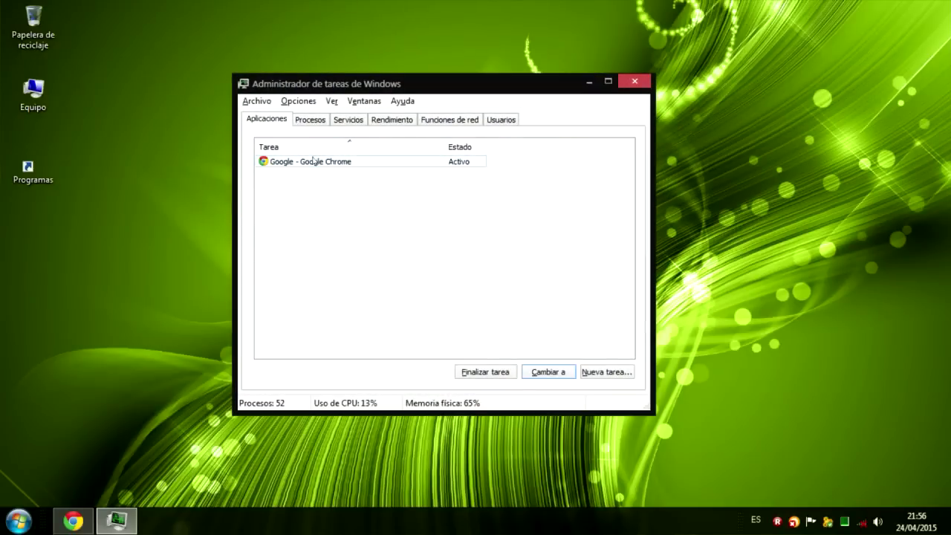
click(309, 165)
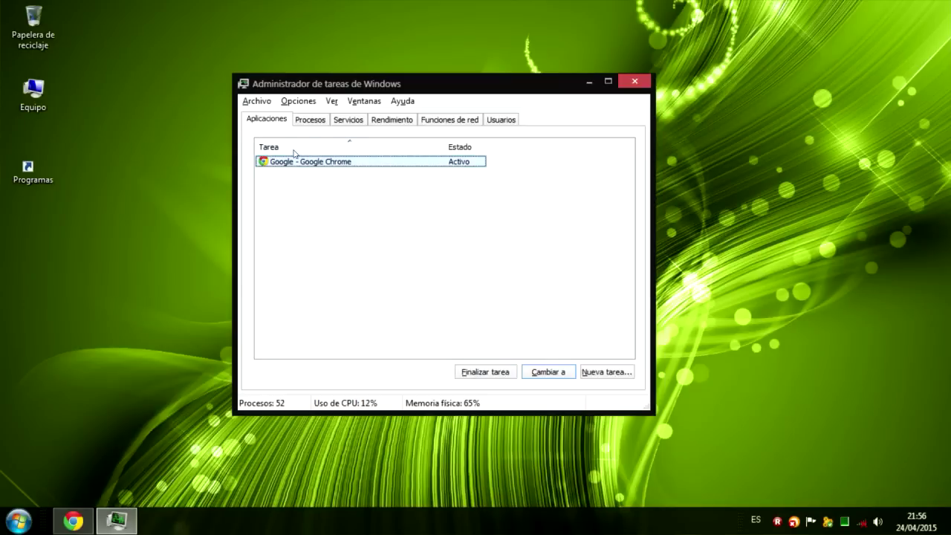
click(306, 123)
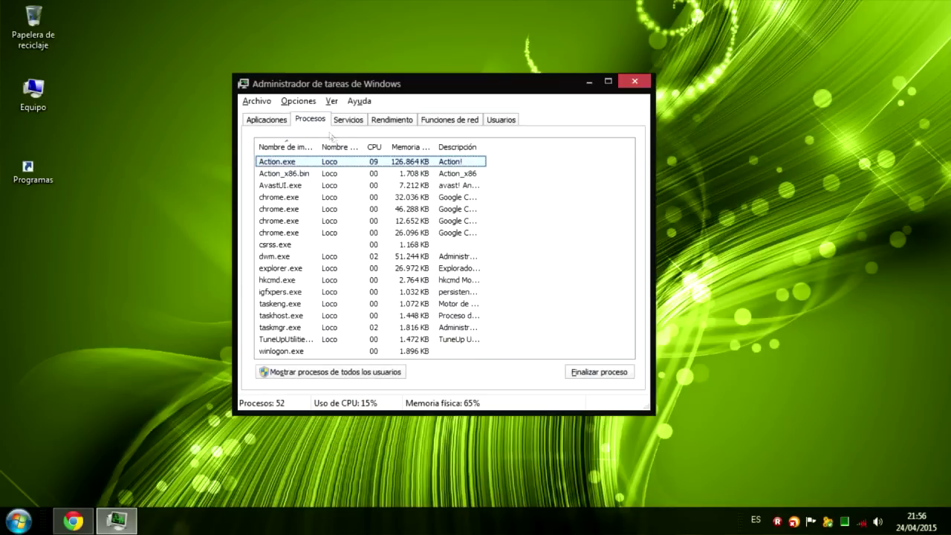
click(346, 197)
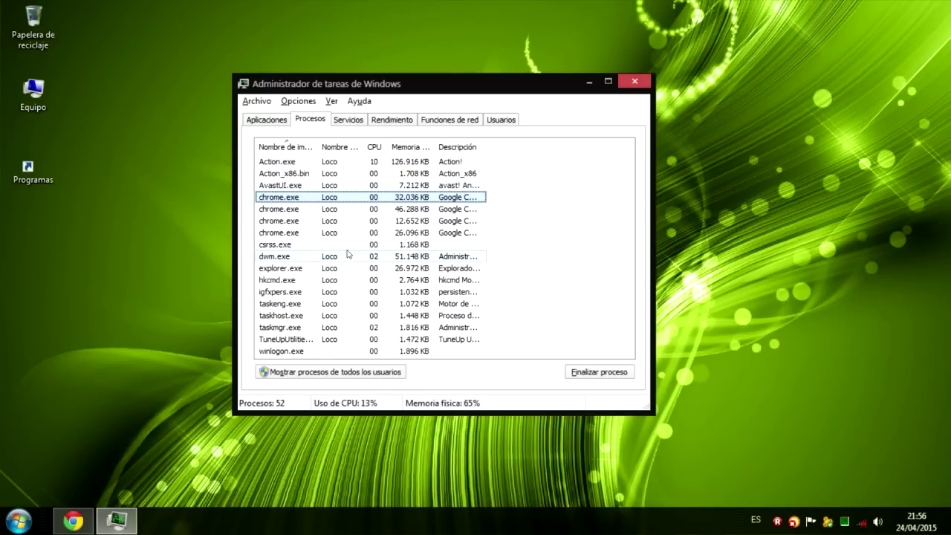
click(349, 123)
click(374, 123)
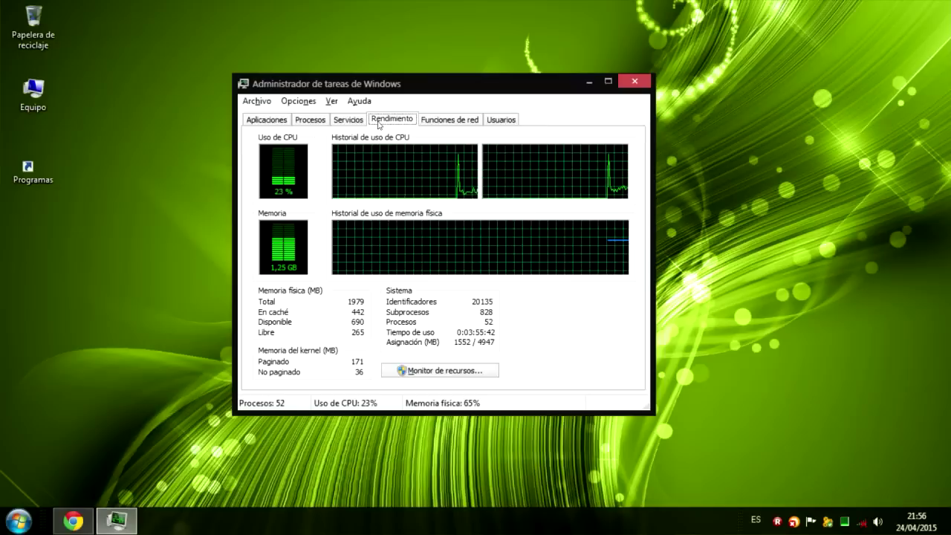
click(268, 122)
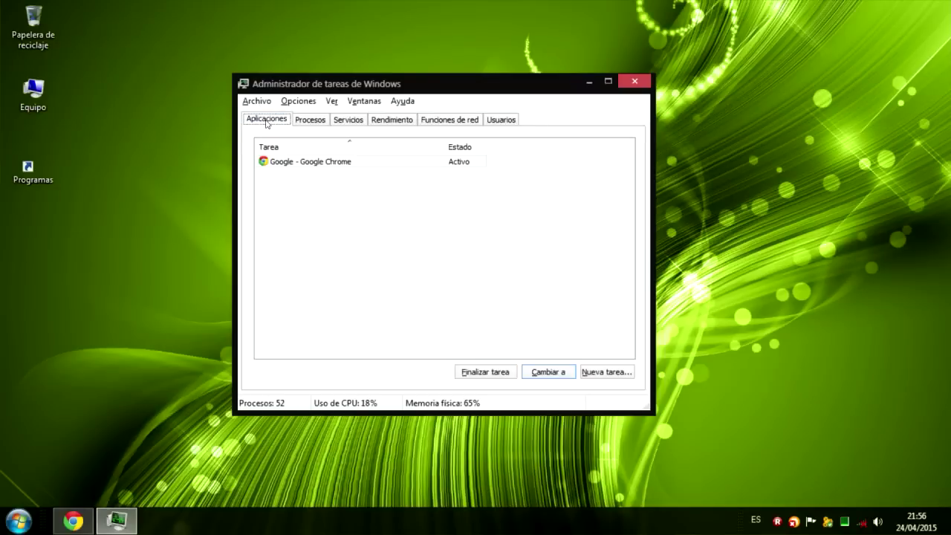
click(633, 81)
Refresh the Windows desktop
drag(627, 92, 414, 278)
drag(412, 295, 580, 182)
right_click(287, 67)
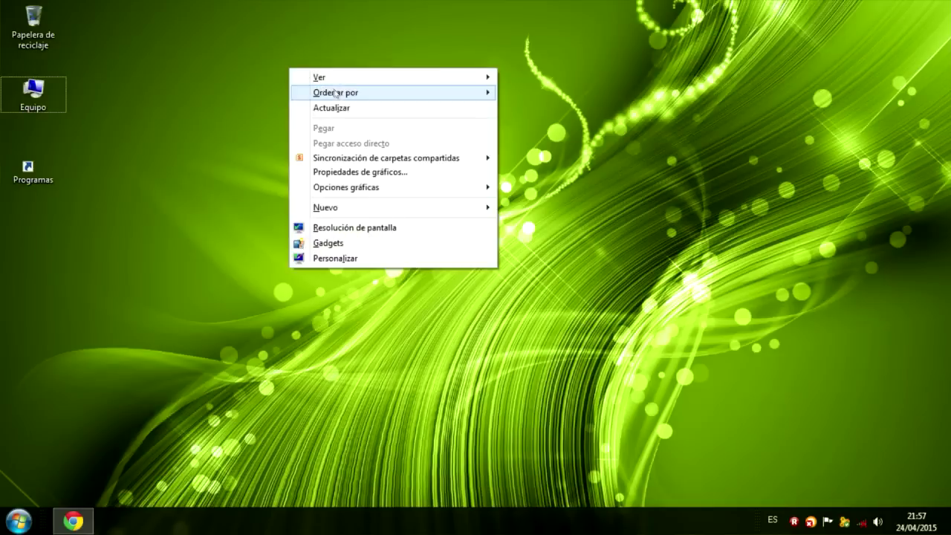
click(350, 106)
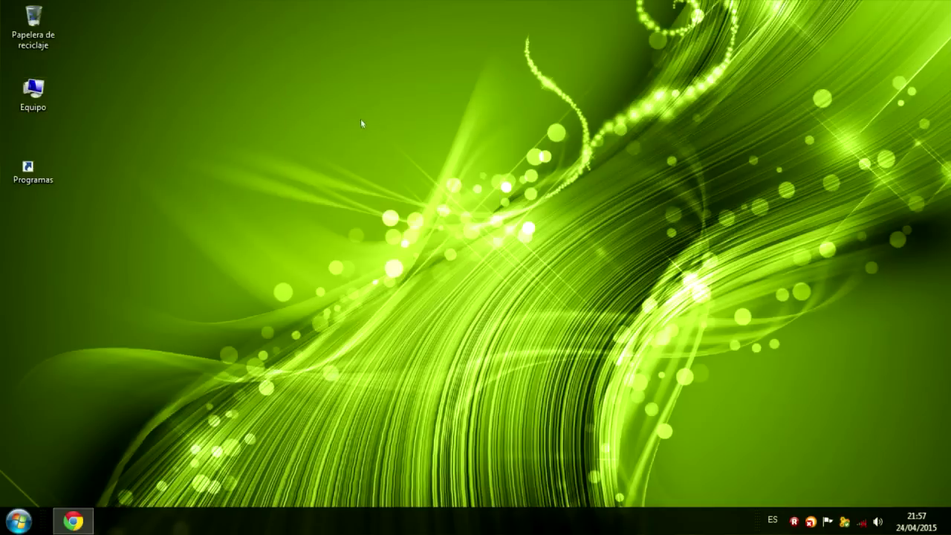
right_click(458, 411)
click(420, 347)
click(9, 516)
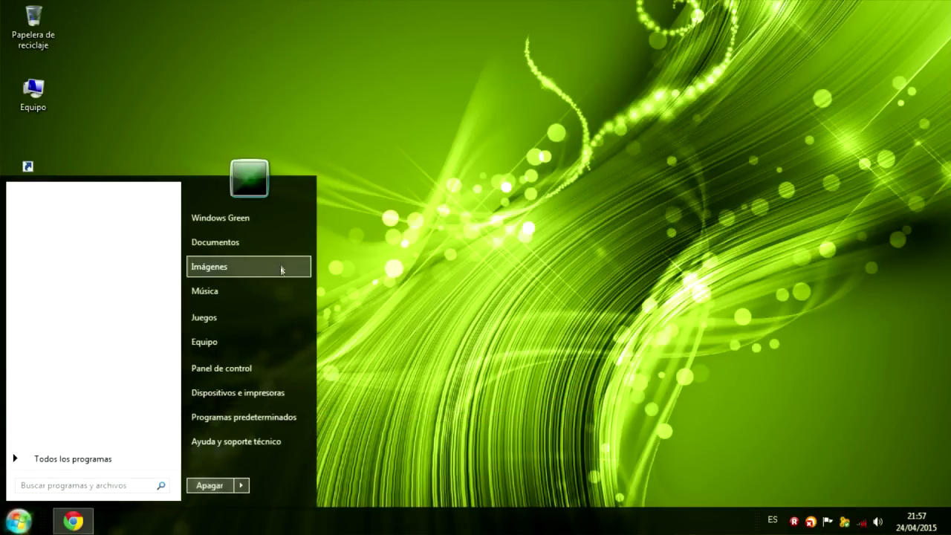
click(436, 342)
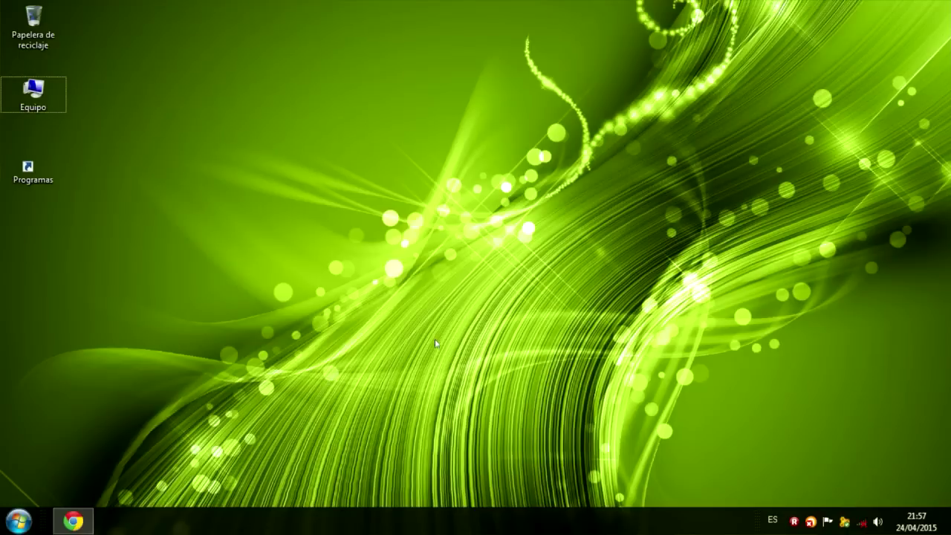
Open the desktop Personalization settings, examine the available Aero, basic and high-contrast themes, and close the window
right_click(418, 400)
click(431, 394)
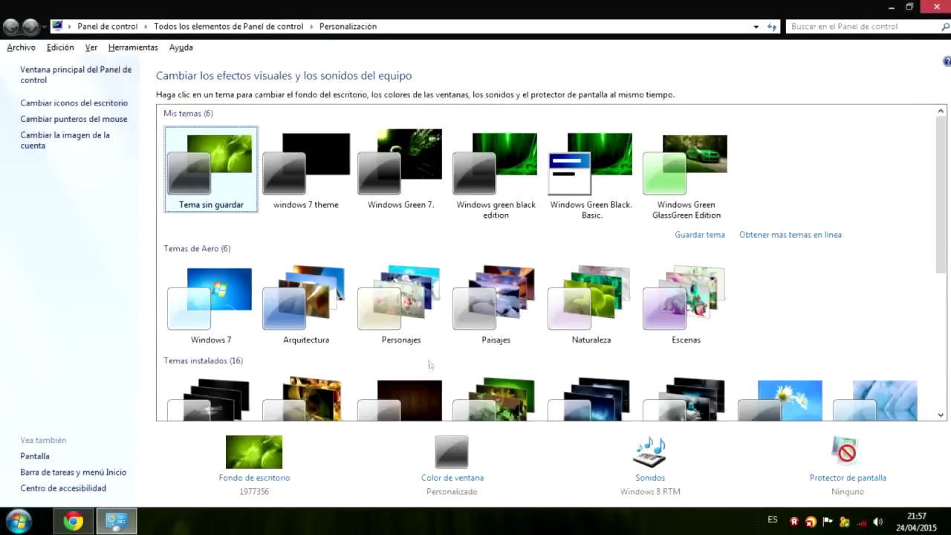
scroll(424, 346, down, 5)
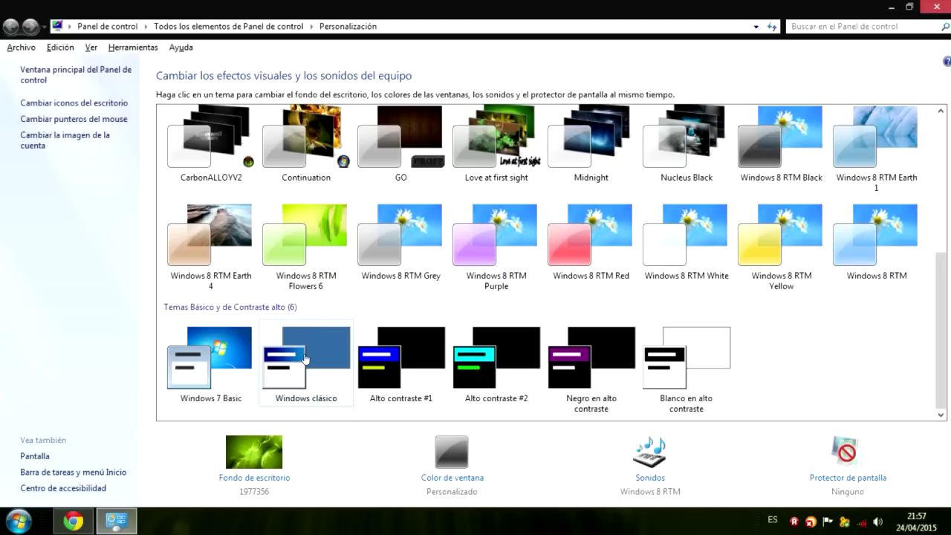
scroll(305, 359, up, 2)
scroll(304, 360, down, 2)
scroll(305, 359, up, 1)
scroll(305, 360, down, 1)
scroll(305, 359, up, 4)
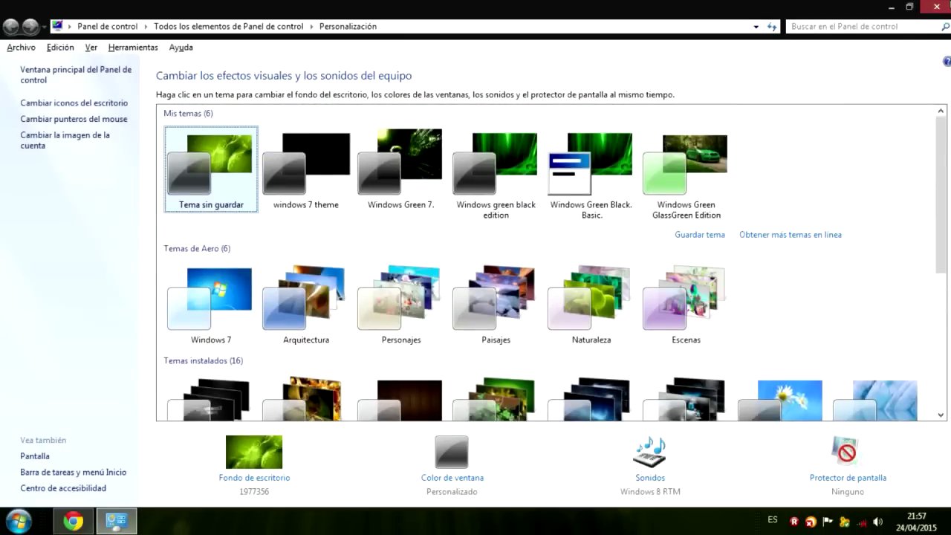
click(933, 7)
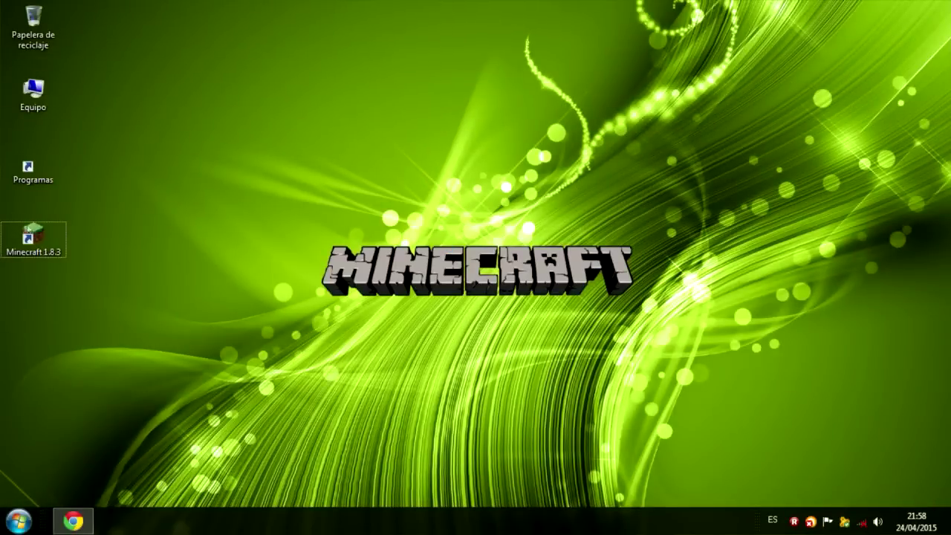
Launch Minecraft 1.8.3 from the desktop and log in to the launcher with the player's username
click(28, 228)
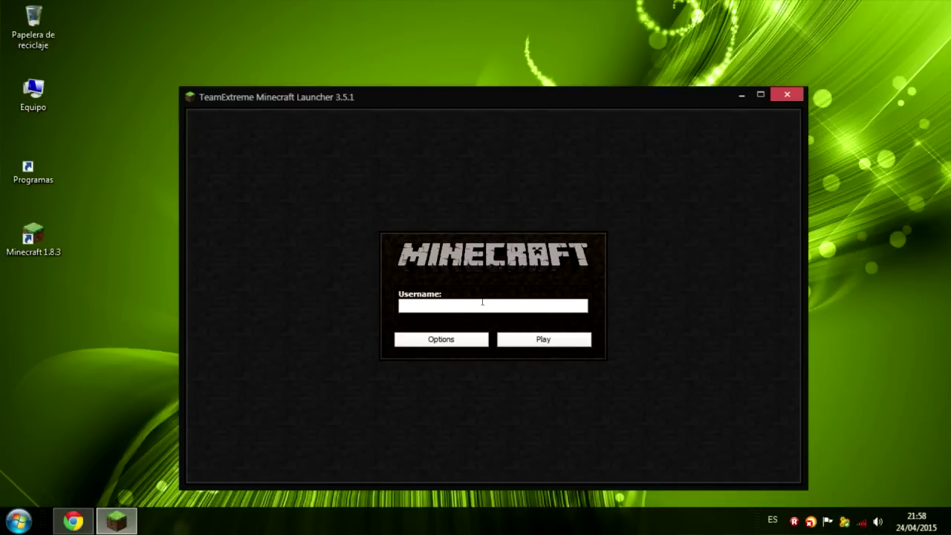
text(jhon)
key(Return)
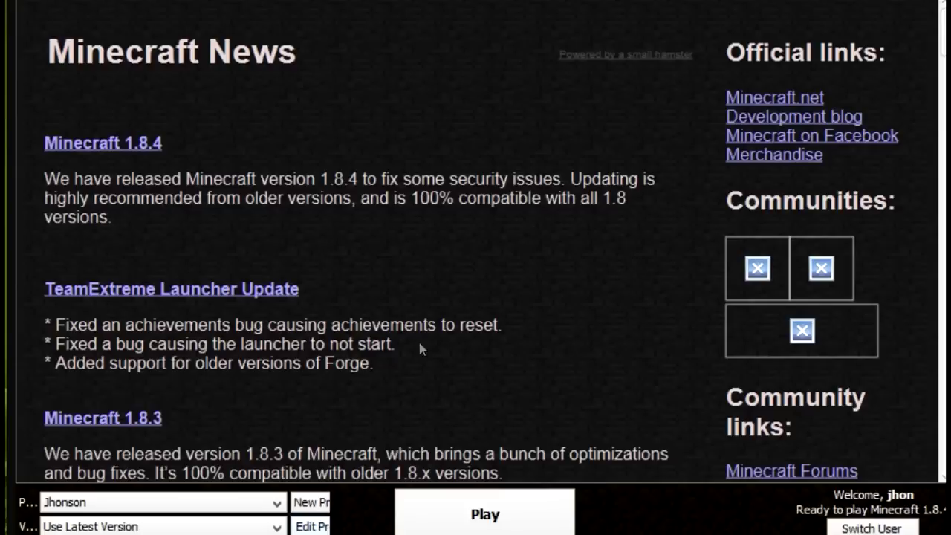
Open the launcher profile for editing, set its JVM memory argument to -Xmx 1G and save the profile
click(312, 502)
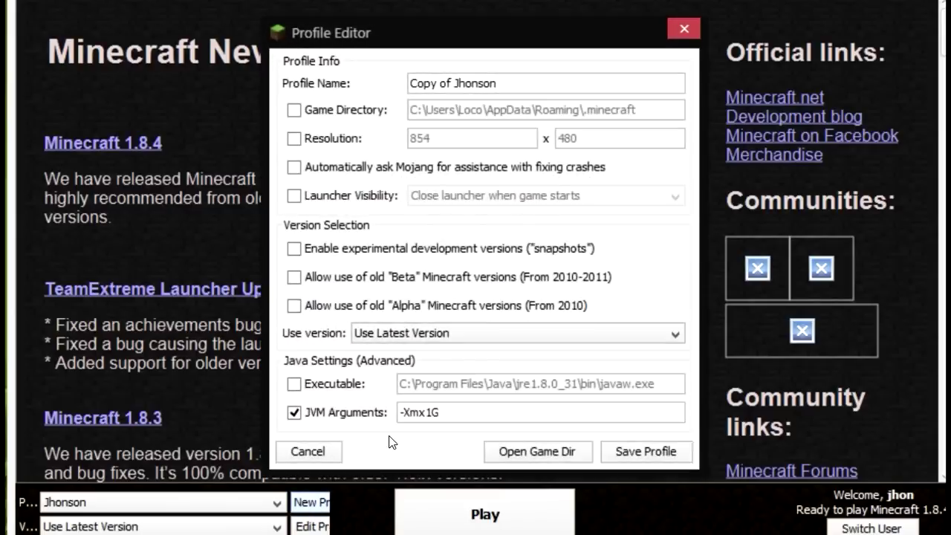
click(591, 334)
click(456, 413)
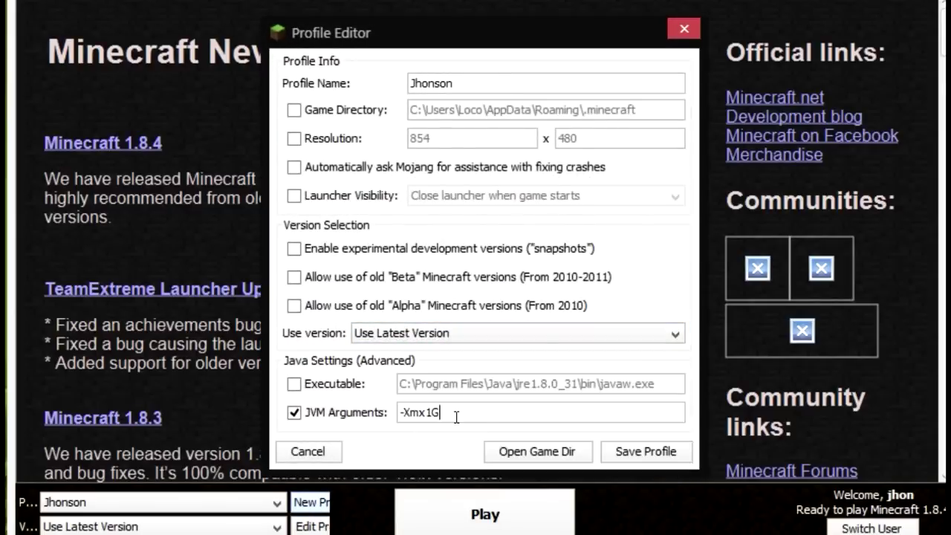
drag(441, 414, 365, 414)
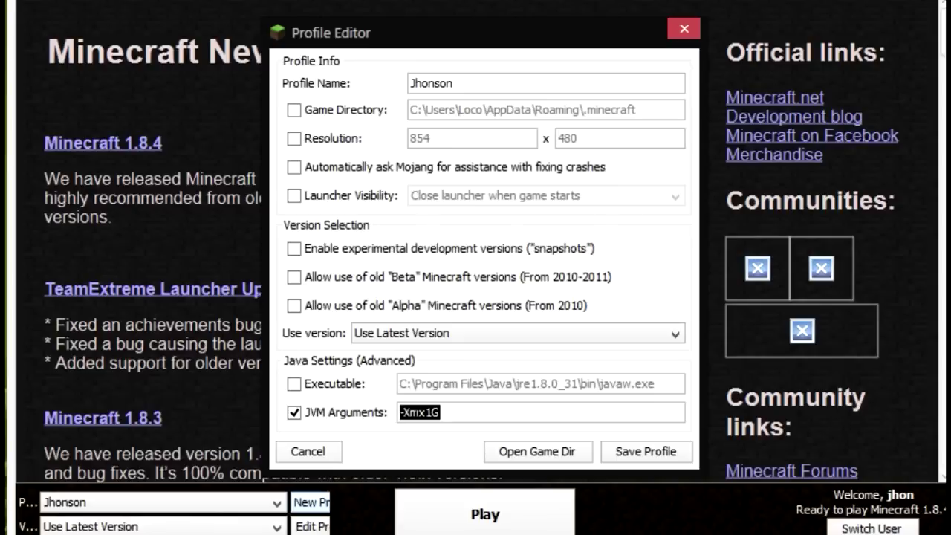
click(401, 412)
drag(441, 413, 392, 403)
click(424, 411)
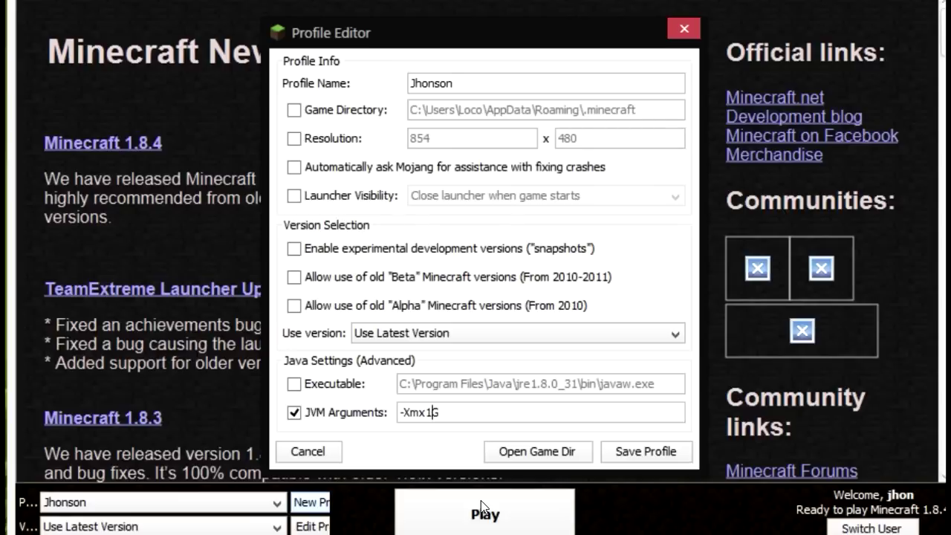
key(BackSpace)
text(2)
text(1)
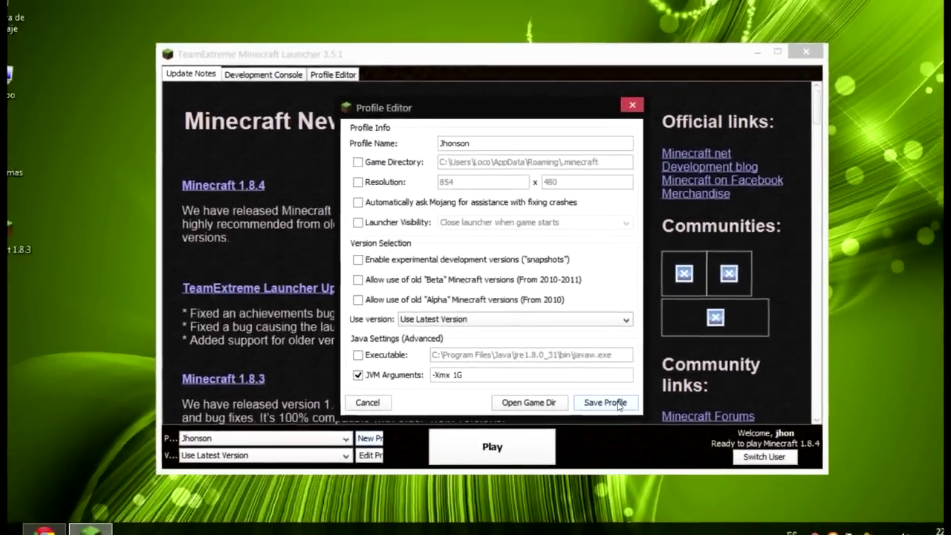
click(617, 403)
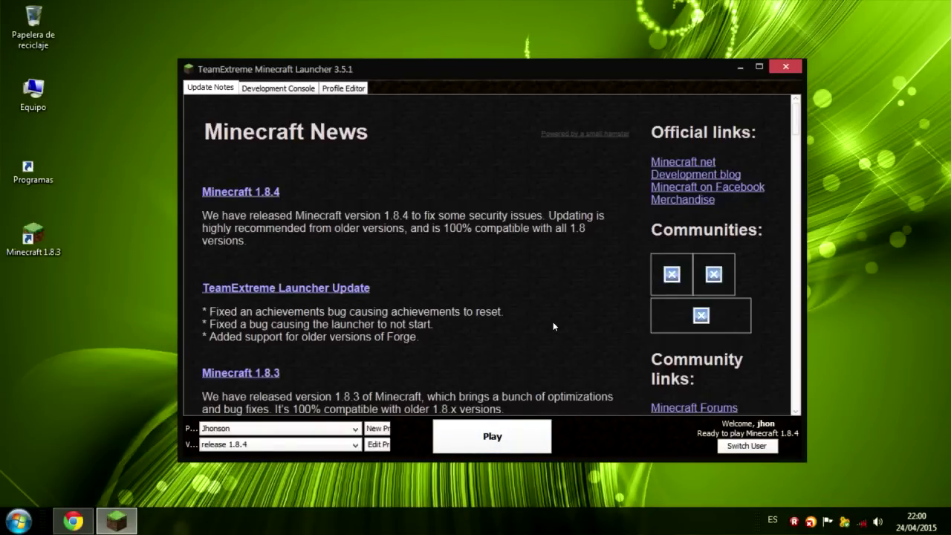
Close the Minecraft launcher, switch to Chrome and look through the OptiFine releases listed for each Minecraft version
click(784, 68)
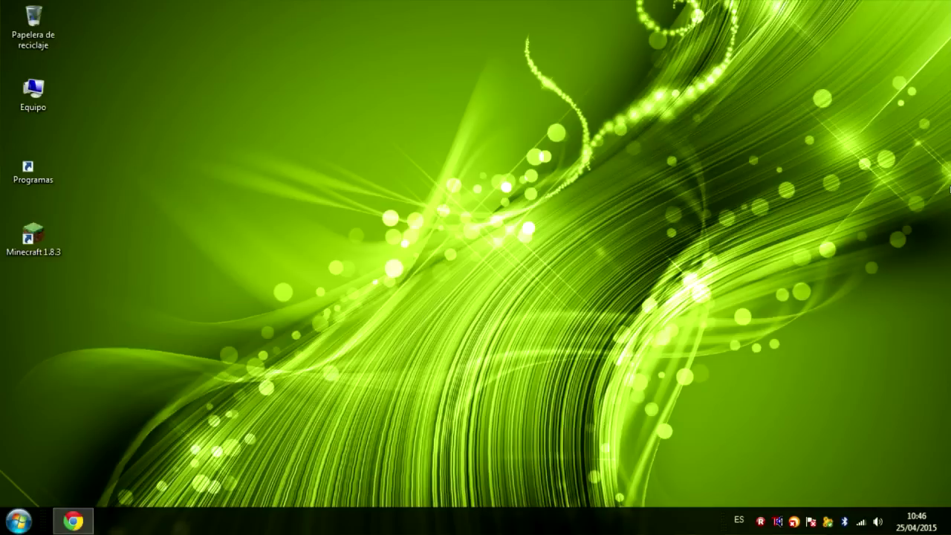
click(73, 521)
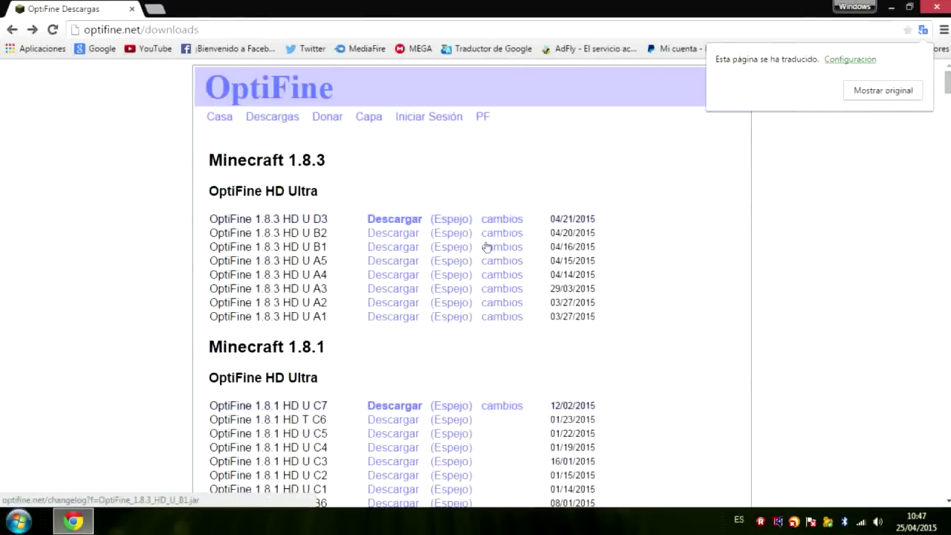
scroll(473, 190, down, 3)
scroll(468, 186, up, 3)
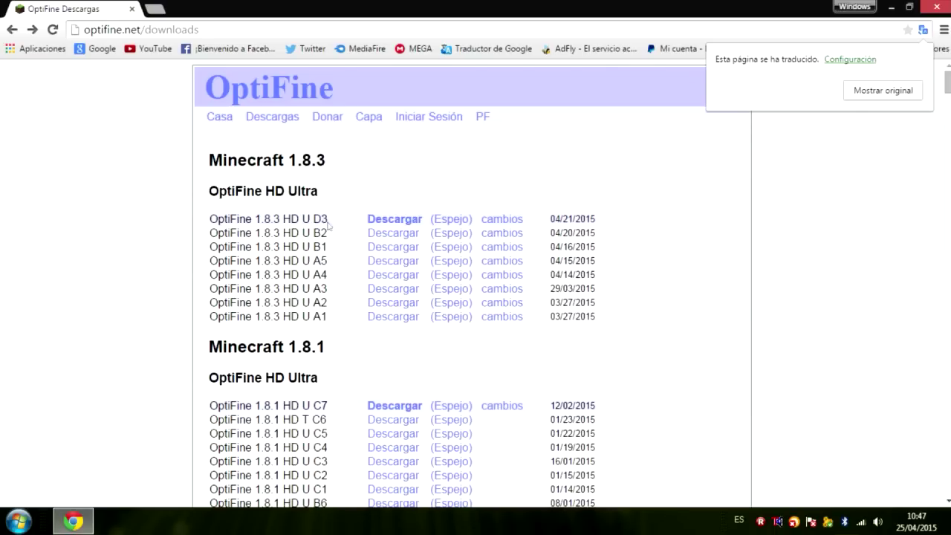
scroll(344, 260, down, 1)
scroll(344, 265, down, 9)
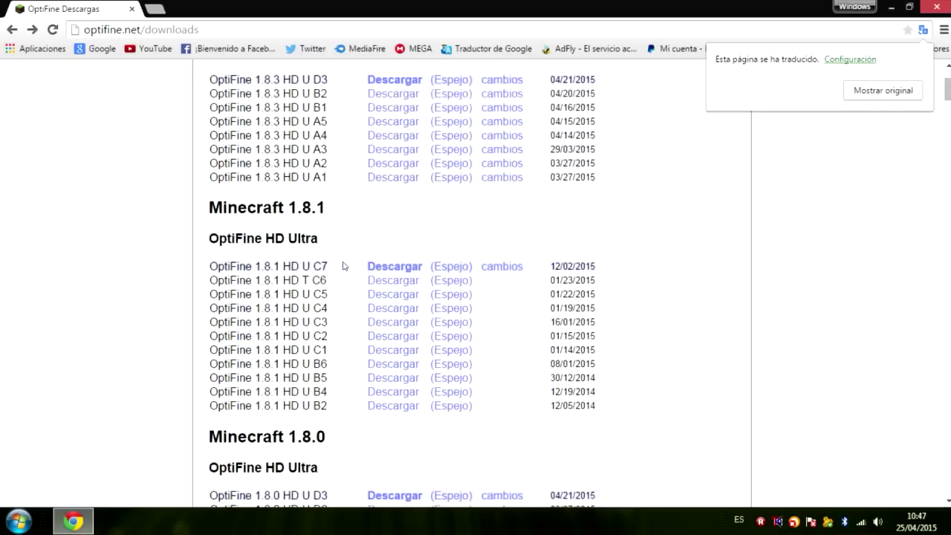
scroll(343, 269, down, 6)
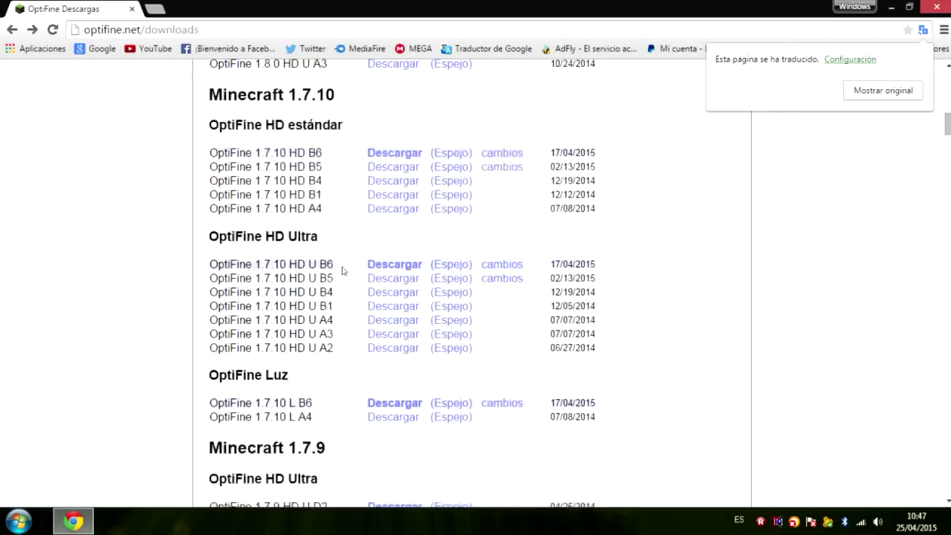
scroll(344, 270, down, 2)
scroll(344, 273, up, 18)
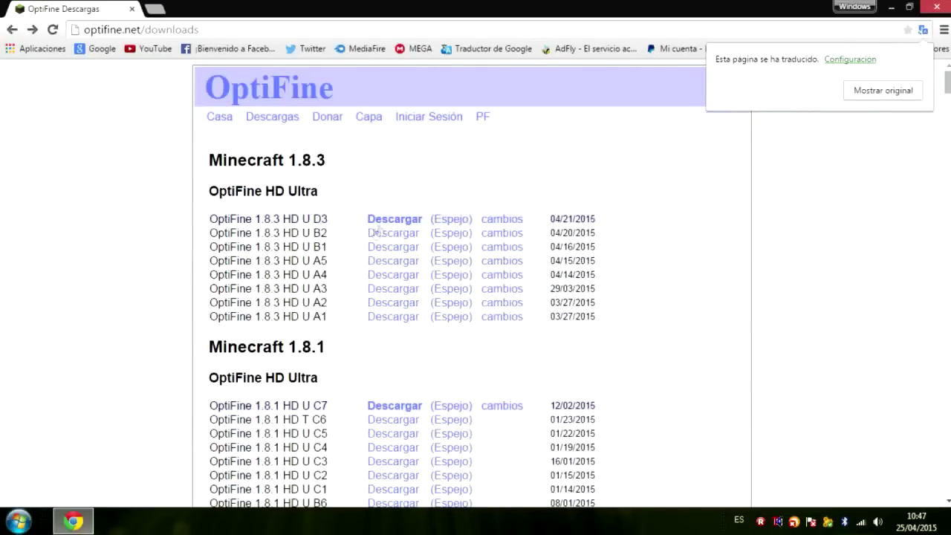
Download OptiFine_1.8.3_HD_U_D3.jar to the desktop, skipping the AdF.ly ad page, and close the browser
click(397, 220)
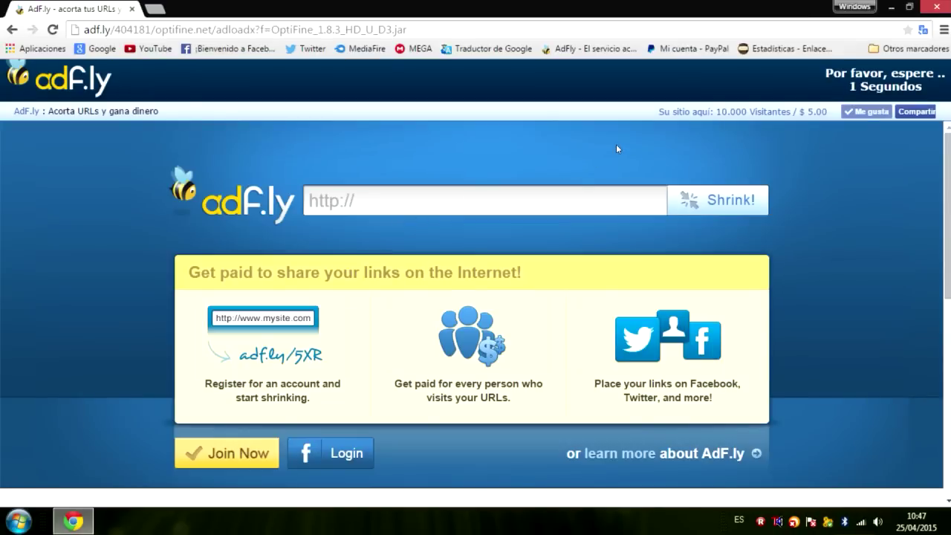
click(805, 81)
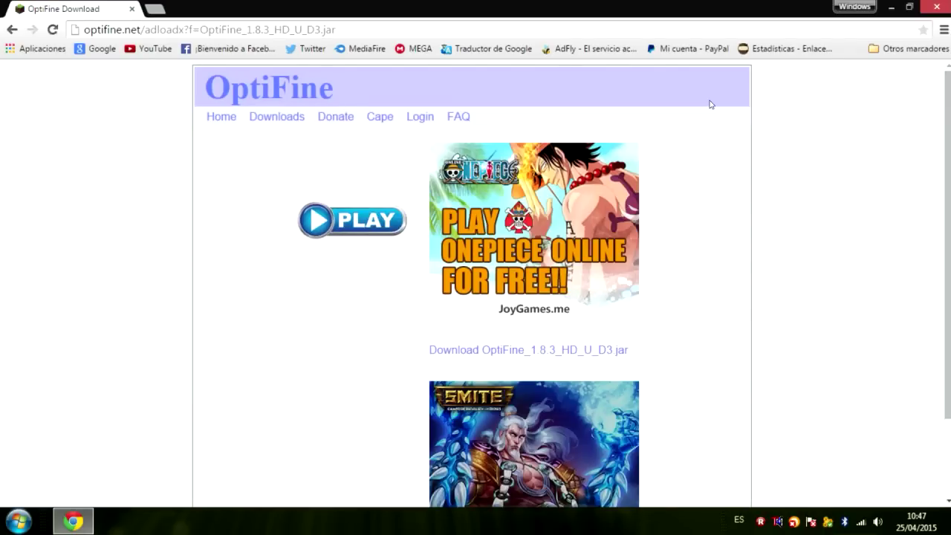
scroll(694, 171, down, 3)
scroll(691, 174, up, 2)
click(446, 352)
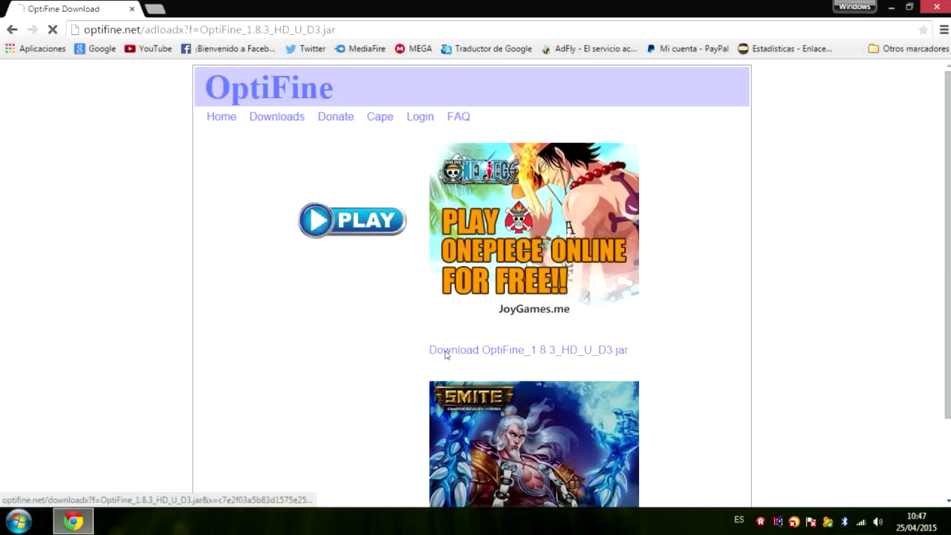
click(334, 223)
click(360, 311)
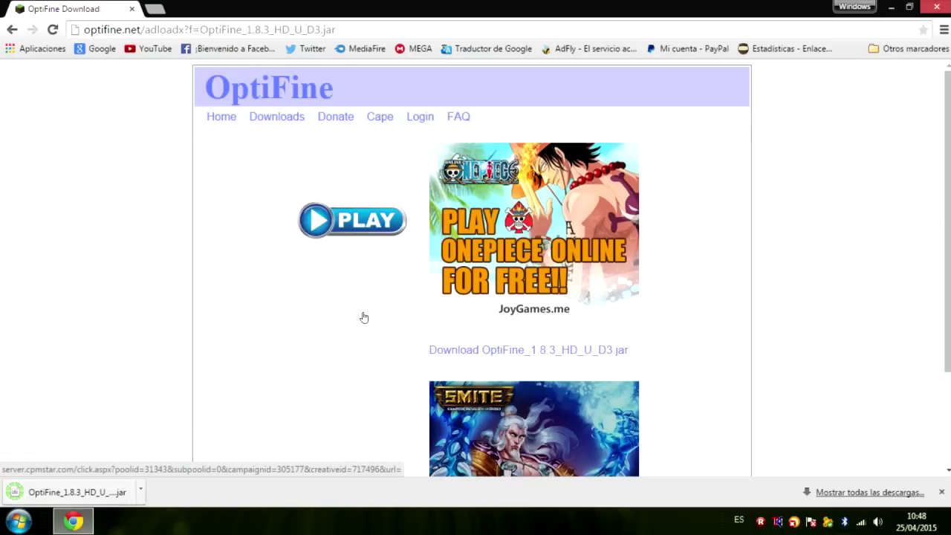
click(934, 6)
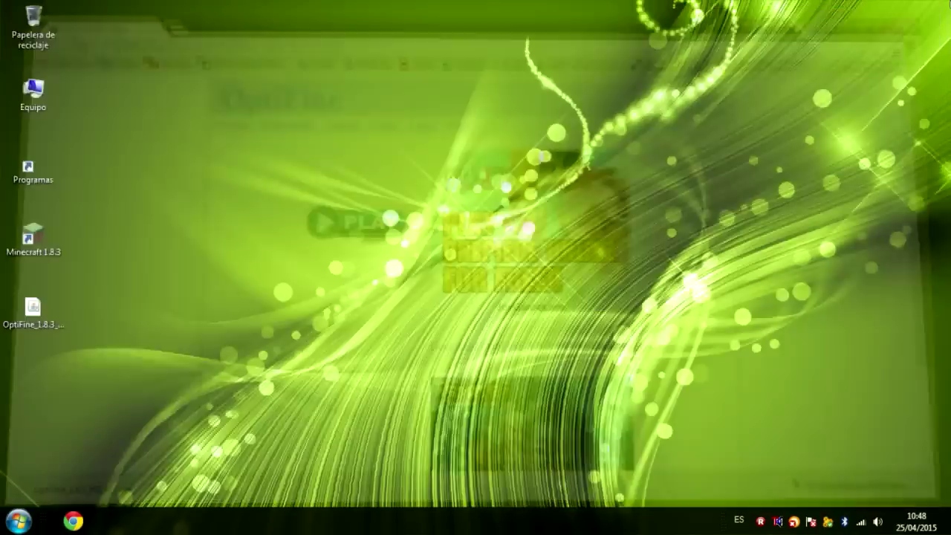
Run the downloaded OptiFine file from the desktop and install OptiFine HD Ultra D3 for Minecraft 1.8.3
drag(56, 315, 531, 241)
drag(571, 195, 437, 335)
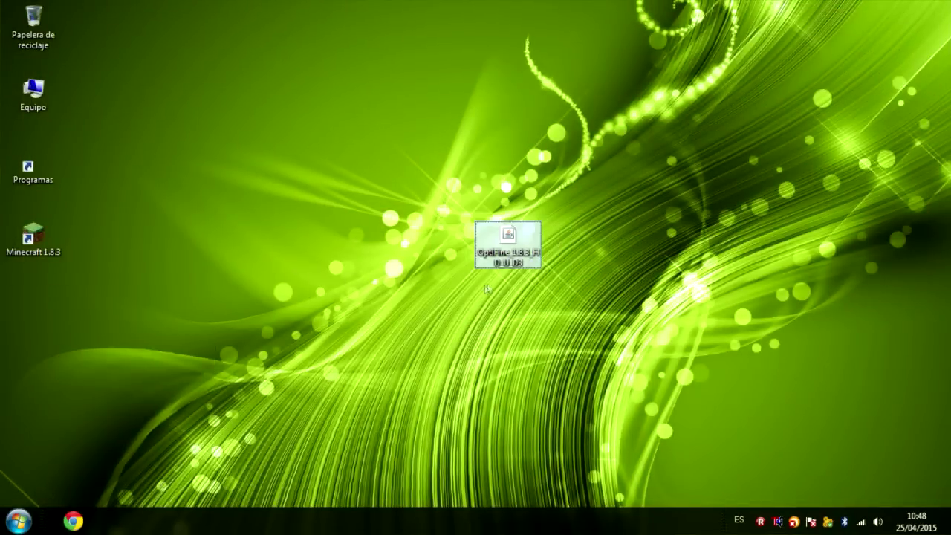
double_click(513, 257)
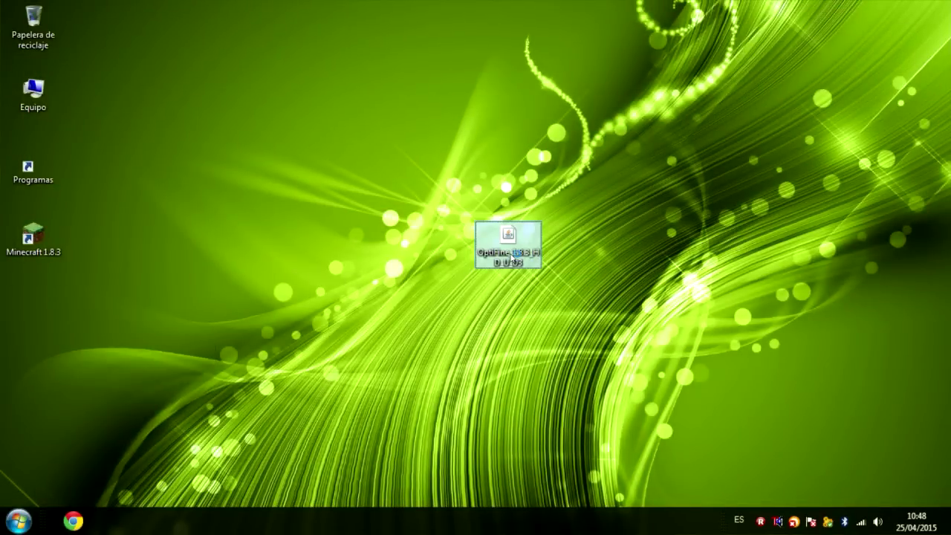
drag(513, 255, 45, 319)
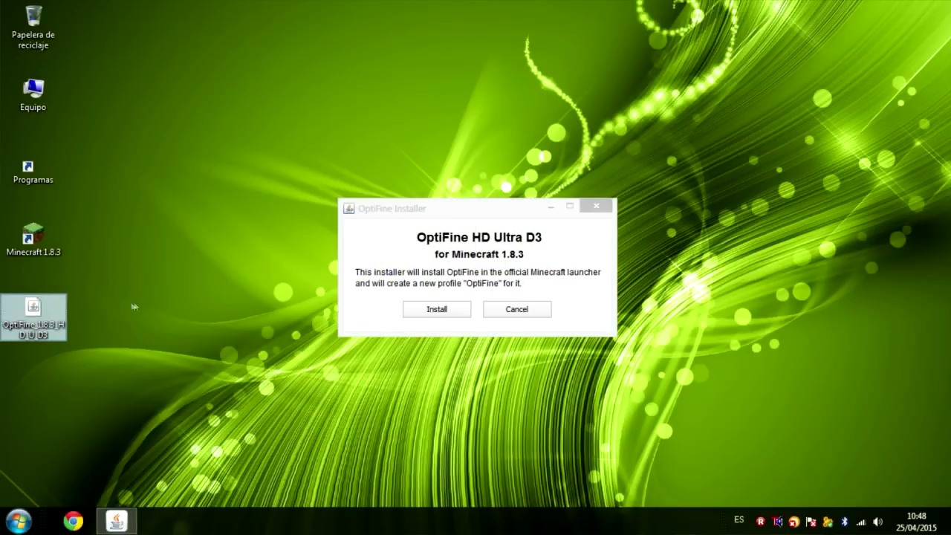
click(390, 259)
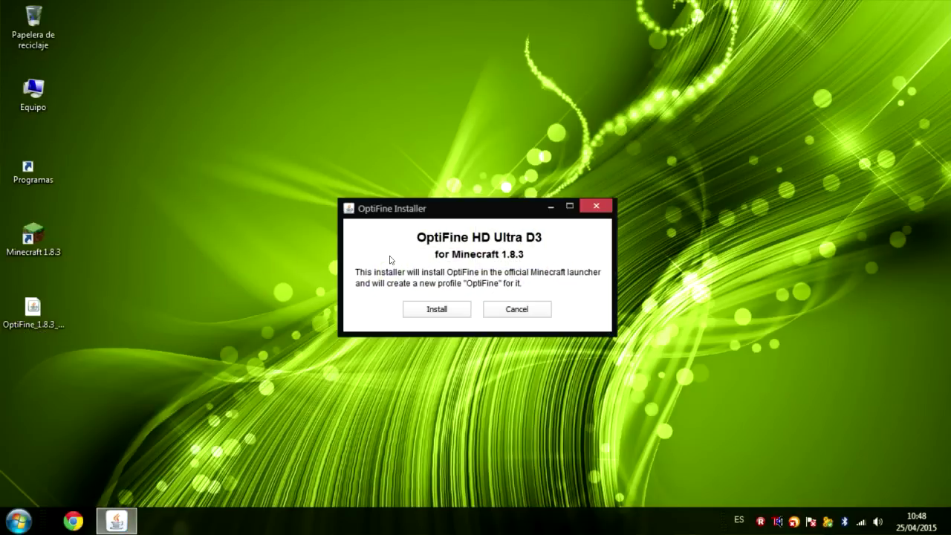
click(448, 309)
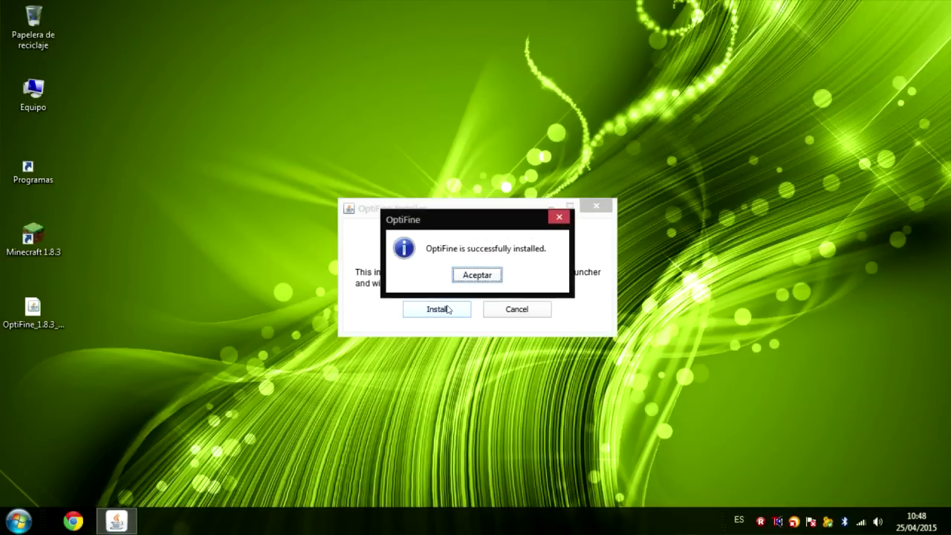
click(479, 275)
Launch Minecraft 1.8.3, set the OptiFine profile to use release 1.8.3-OptiFine_HD_U_D3, save it and start the game
double_click(47, 239)
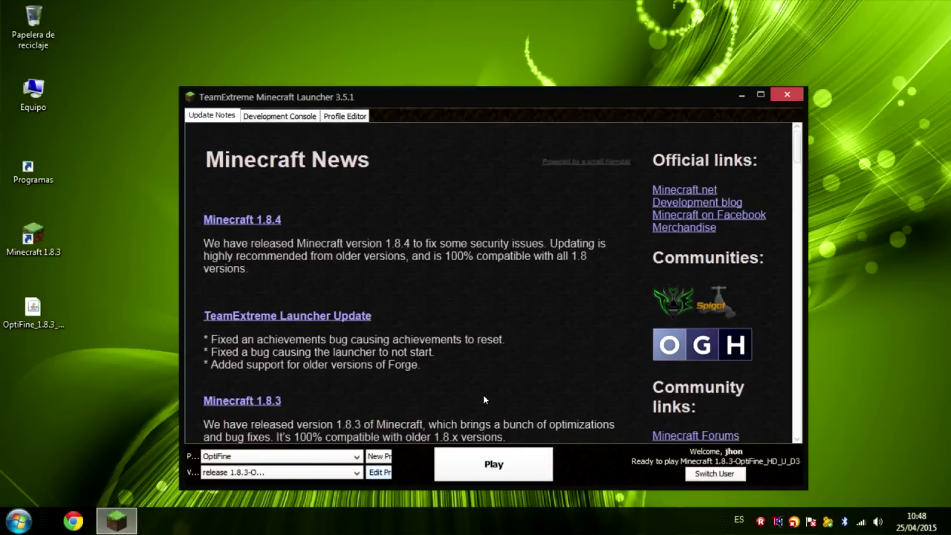
key(Return)
click(485, 344)
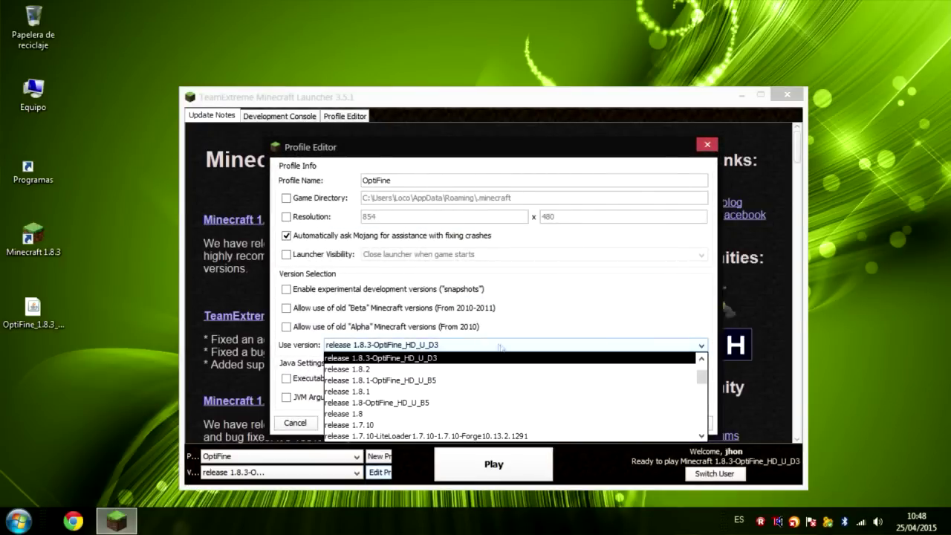
scroll(520, 395, up, 1)
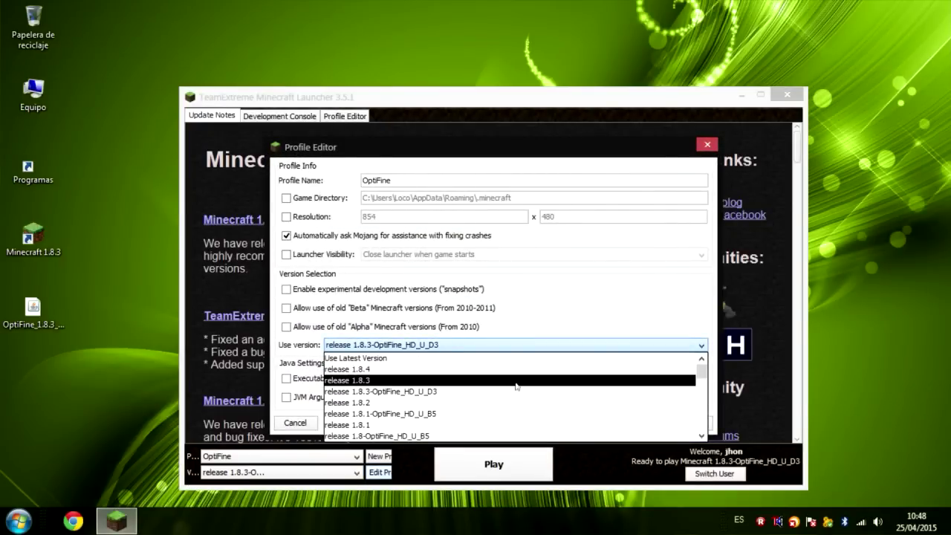
click(523, 391)
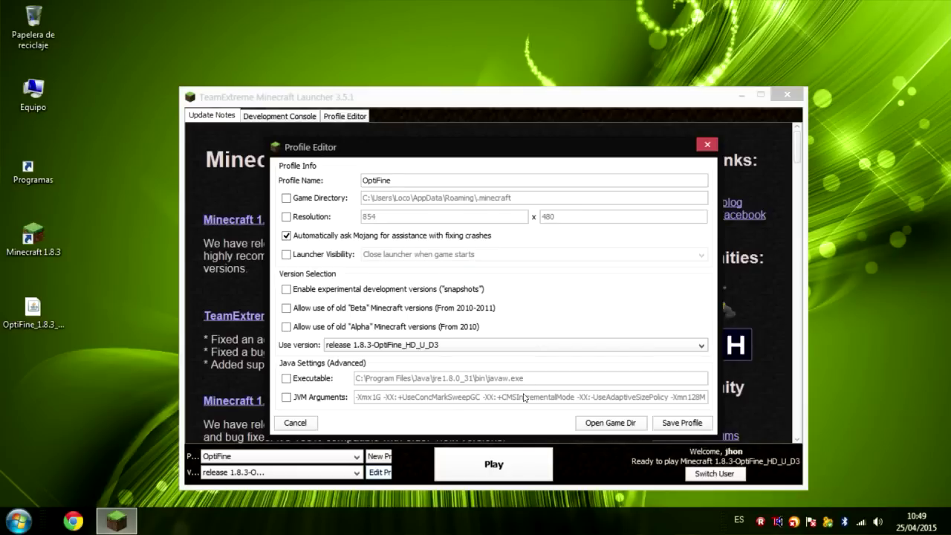
click(681, 422)
click(524, 460)
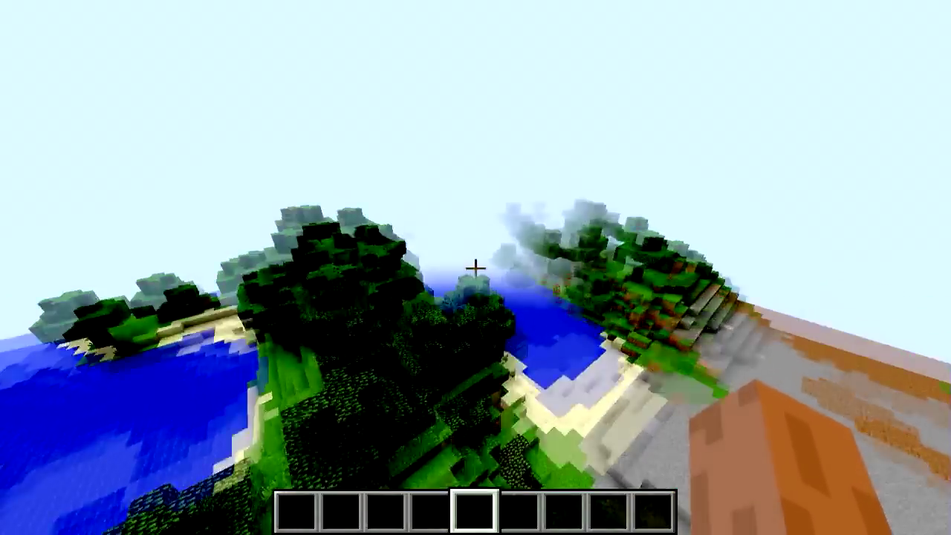
Try different Fog Start values in the in-game graphics settings, ending at 0.4, and compare the fog in the world
key(Escape)
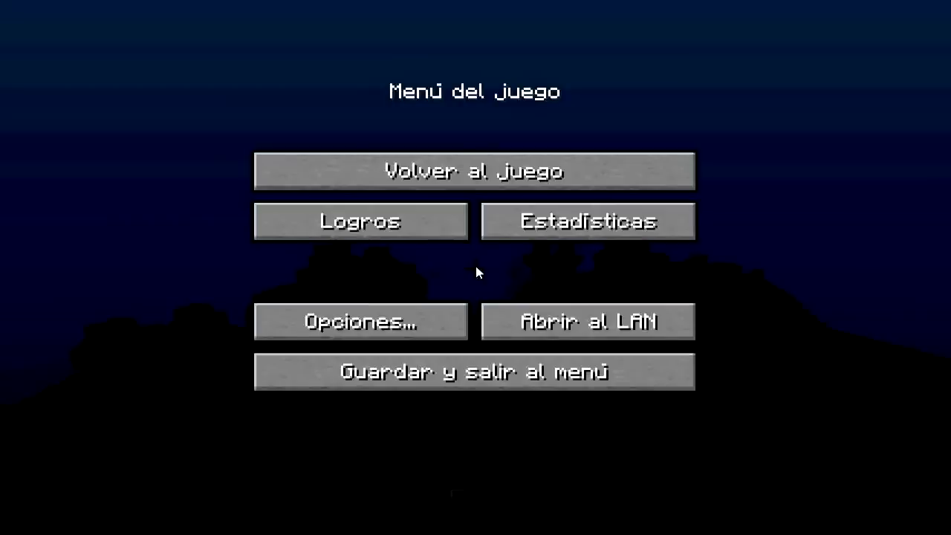
click(420, 322)
click(419, 301)
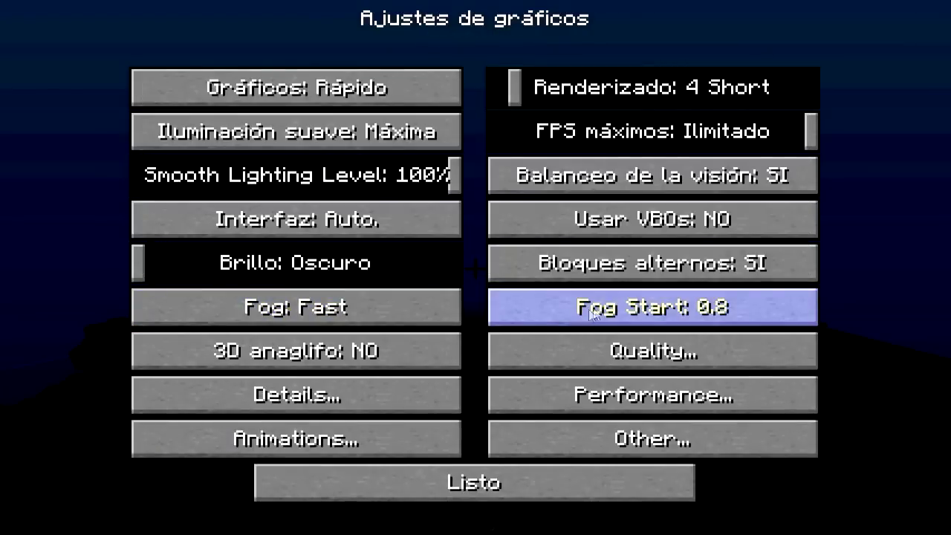
mouse_move(615, 312)
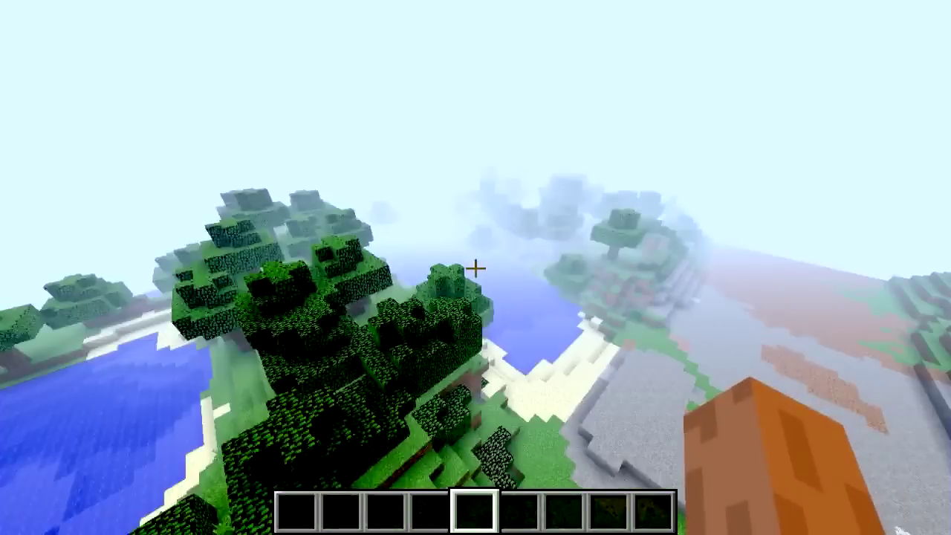
key(Escape)
click(438, 319)
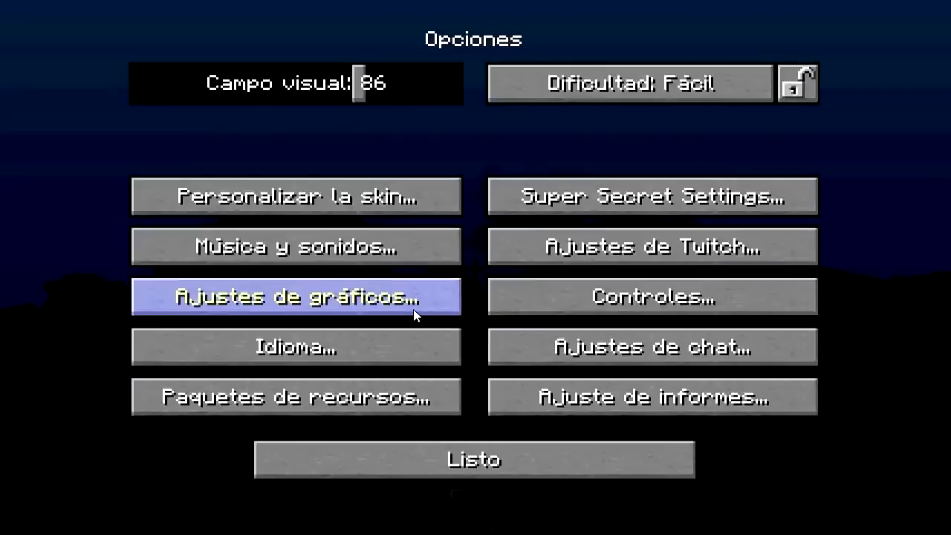
click(416, 314)
click(536, 309)
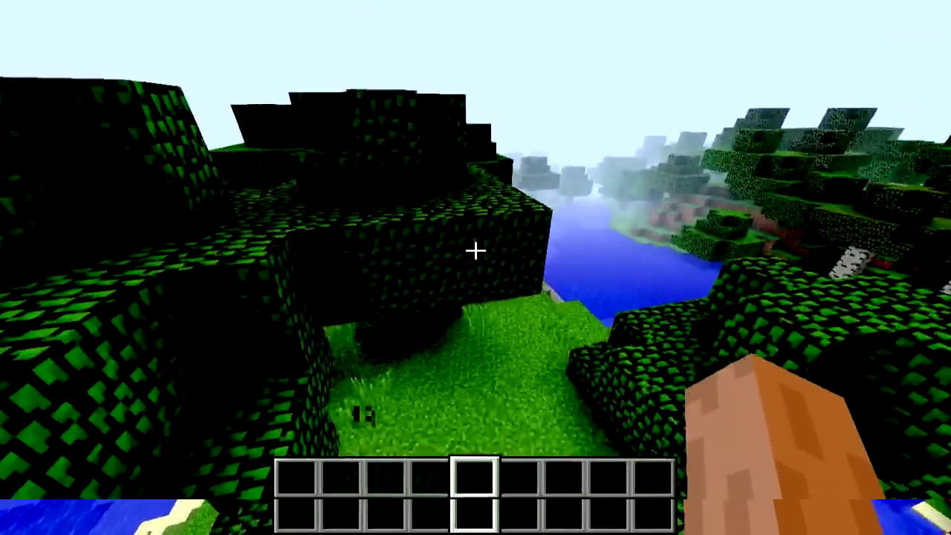
Reopen the in-game graphics settings and examine the OptiFine detail and animation settings
key(Escape)
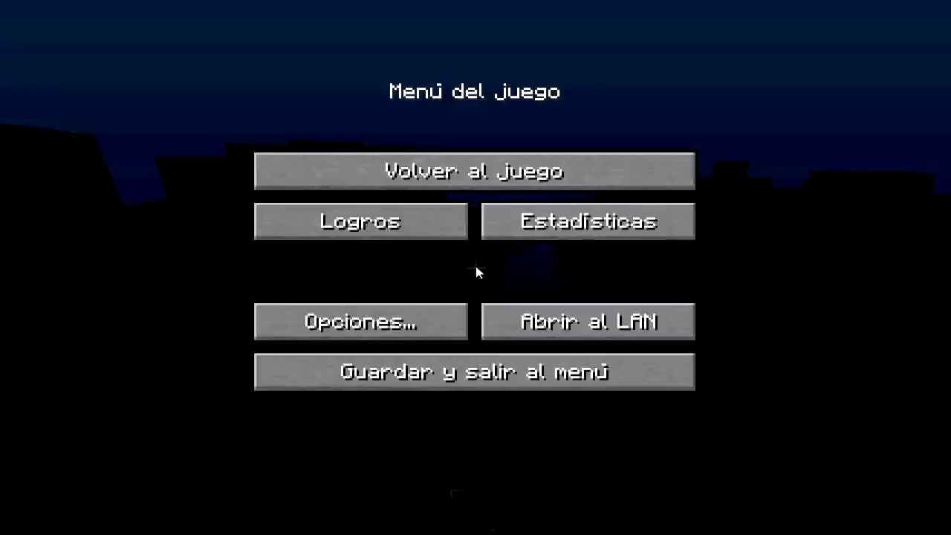
click(428, 306)
click(418, 315)
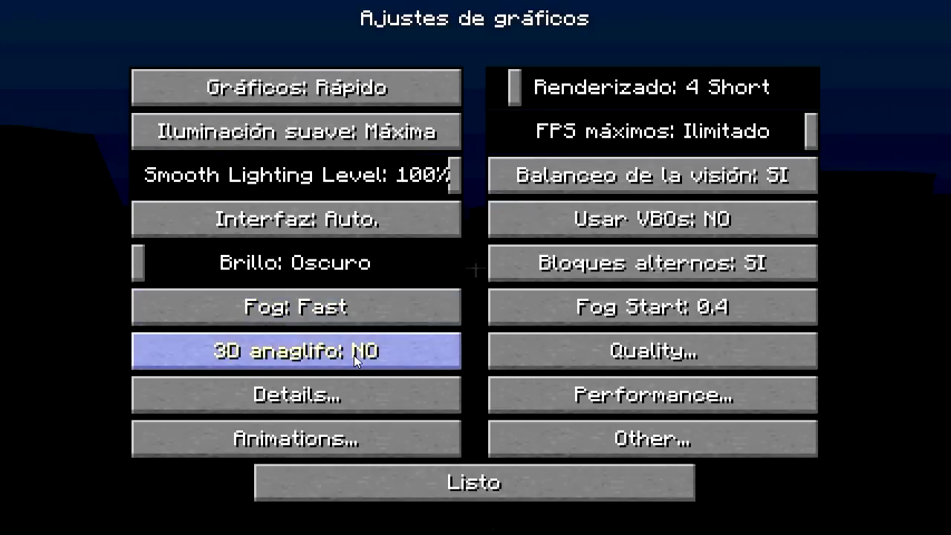
click(370, 397)
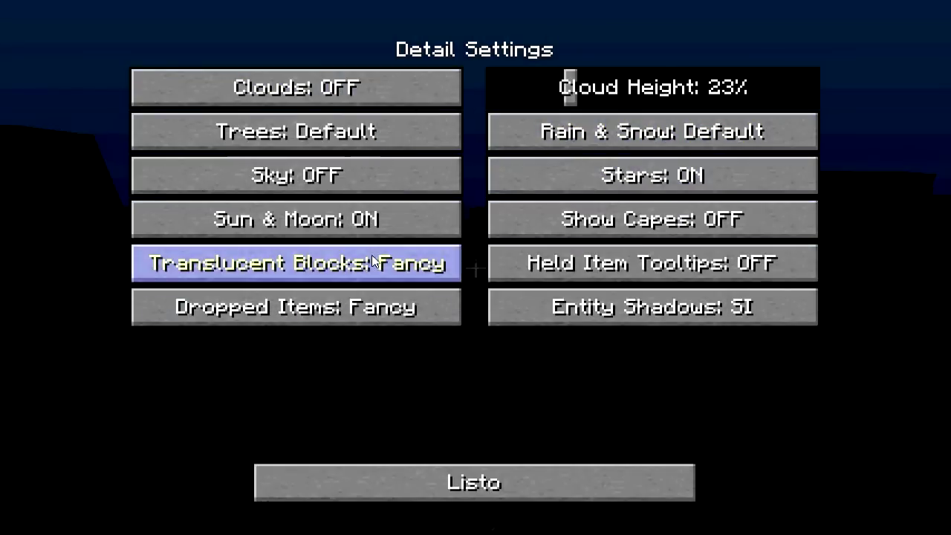
click(474, 482)
click(440, 430)
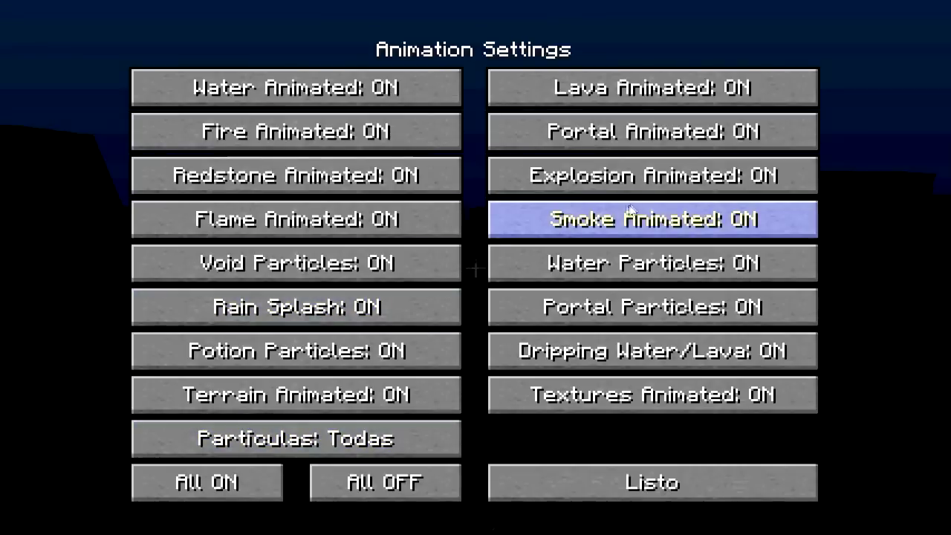
click(652, 496)
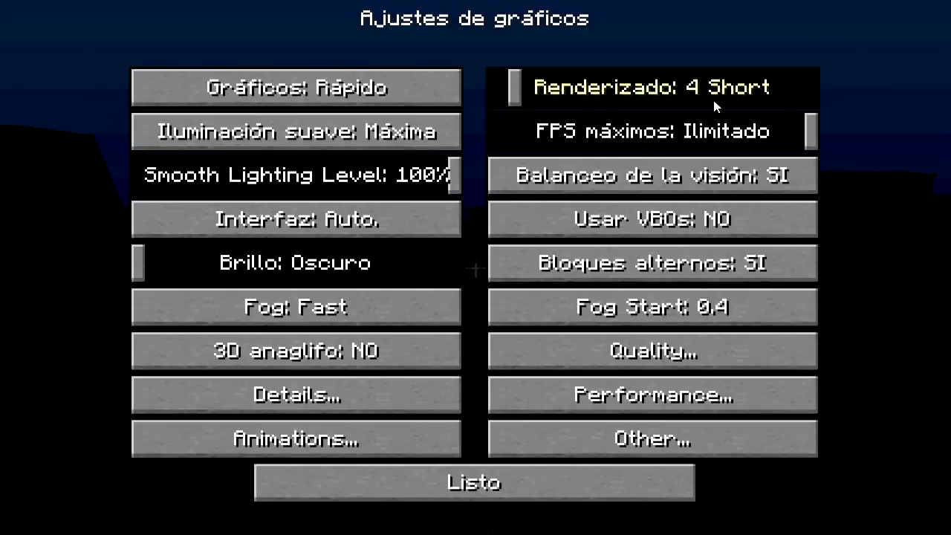
Set the render distance to 16 Far and Fog Start to 0.2 in the graphics settings
click(556, 105)
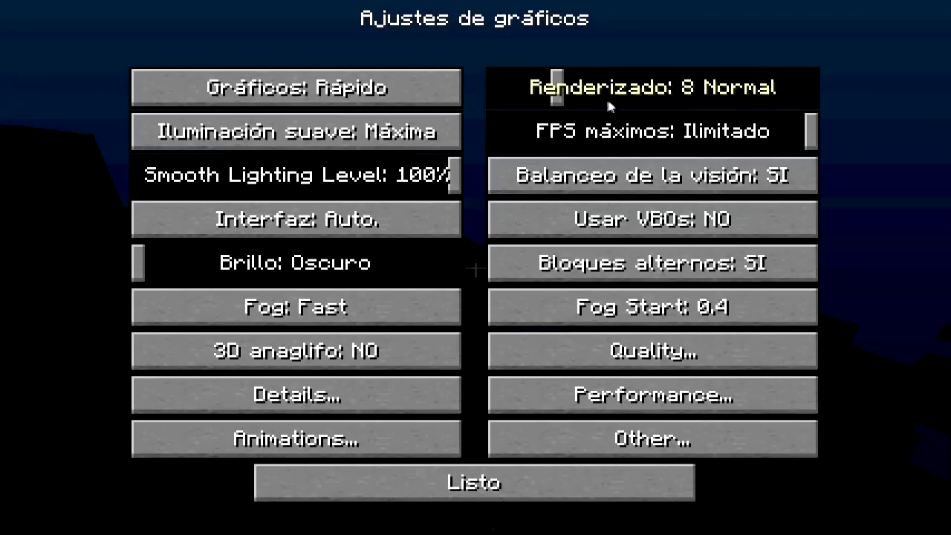
drag(611, 95, 642, 100)
click(560, 306)
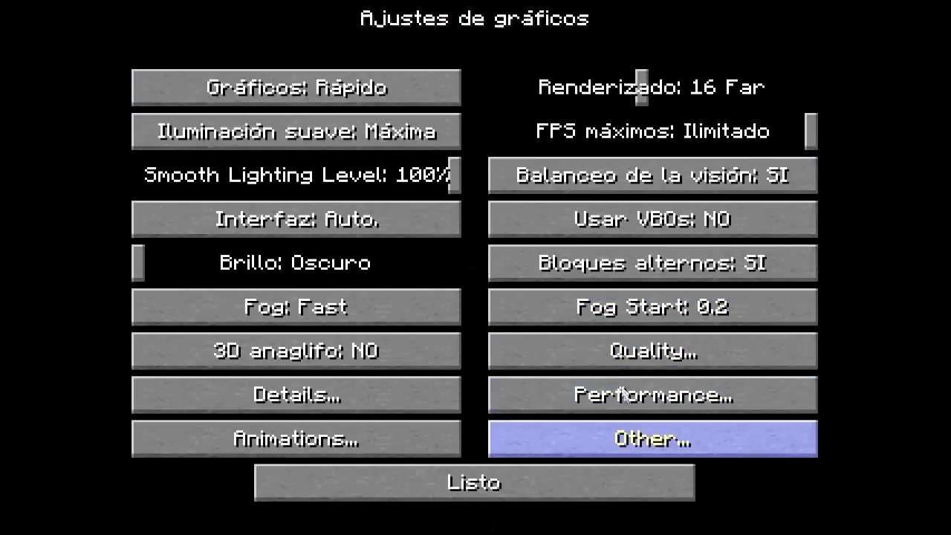
Examine the Other Settings page and set the render distance to 4 Short in the graphics settings
click(624, 438)
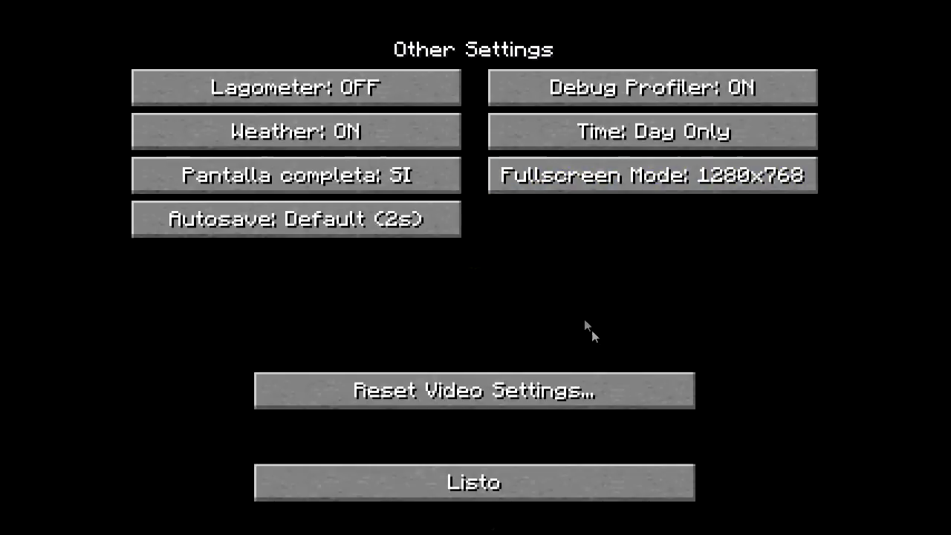
click(585, 484)
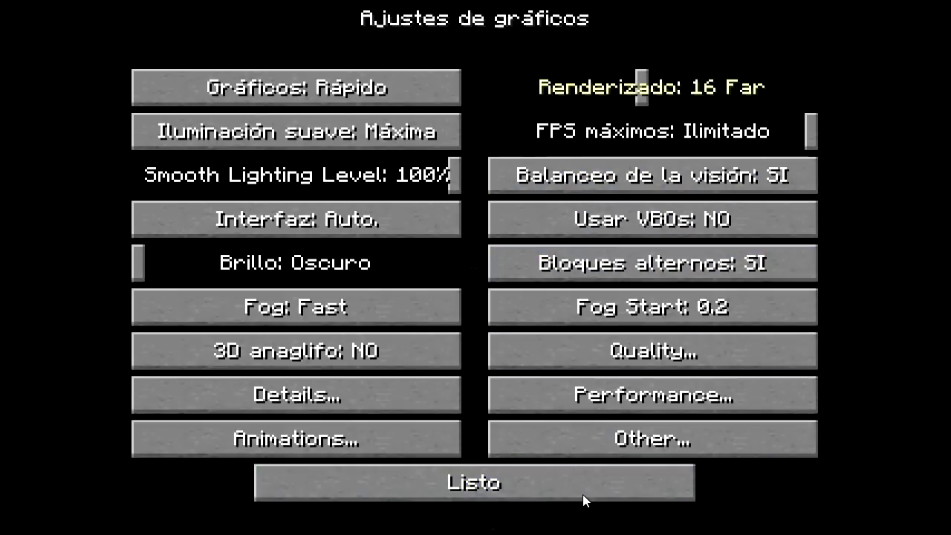
mouse_move(529, 87)
mouse_down()
mouse_move(538, 89)
mouse_move(512, 86)
mouse_up()
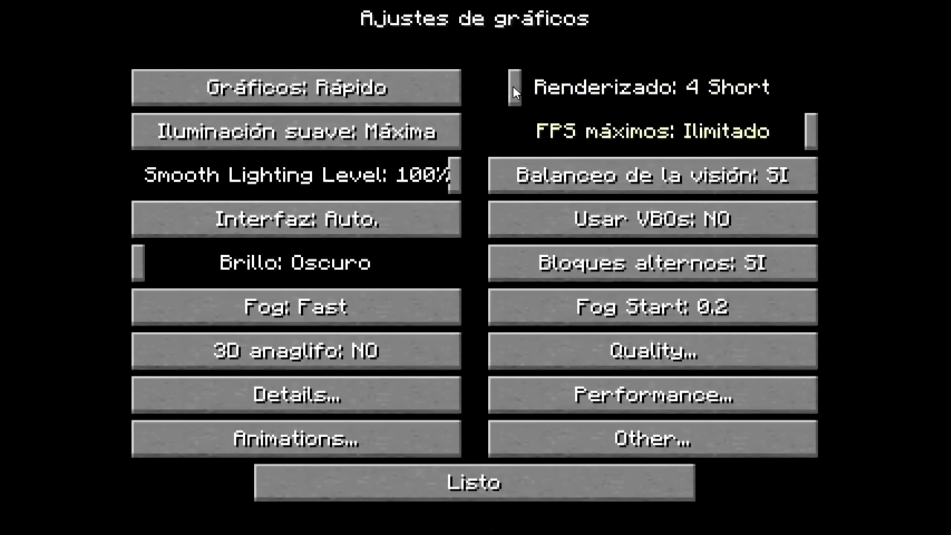